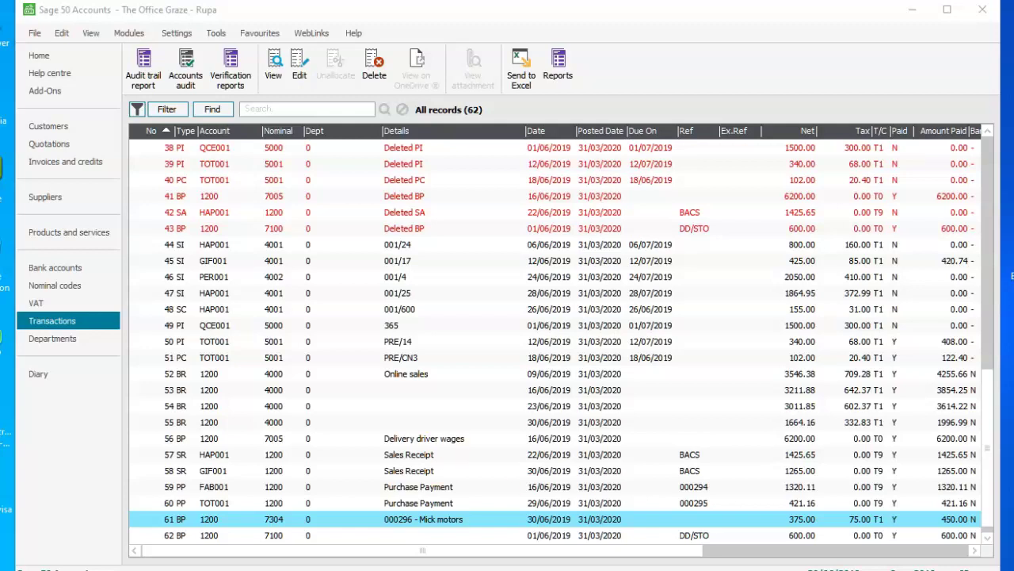
key(alt+Tab)
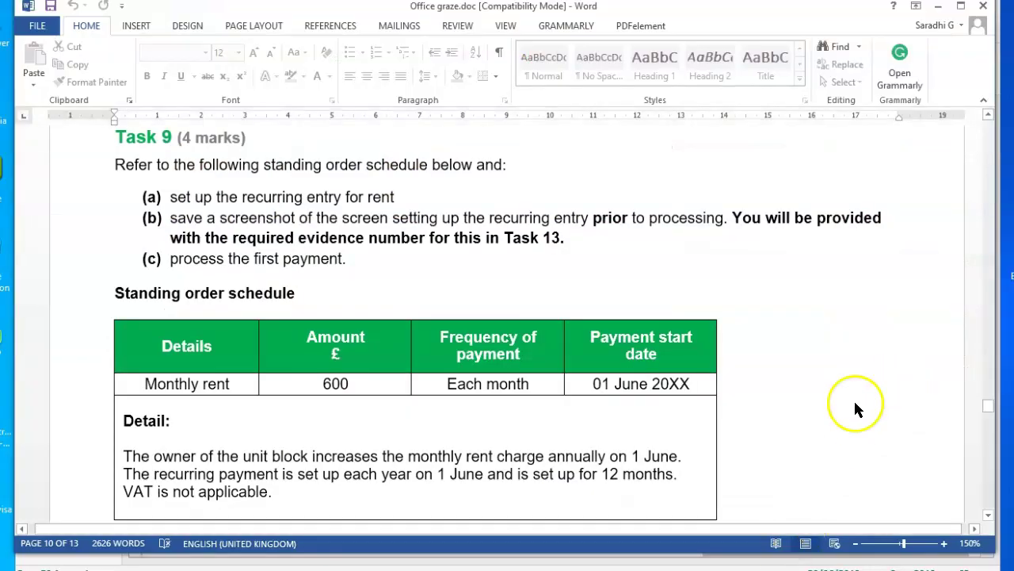
click(987, 517)
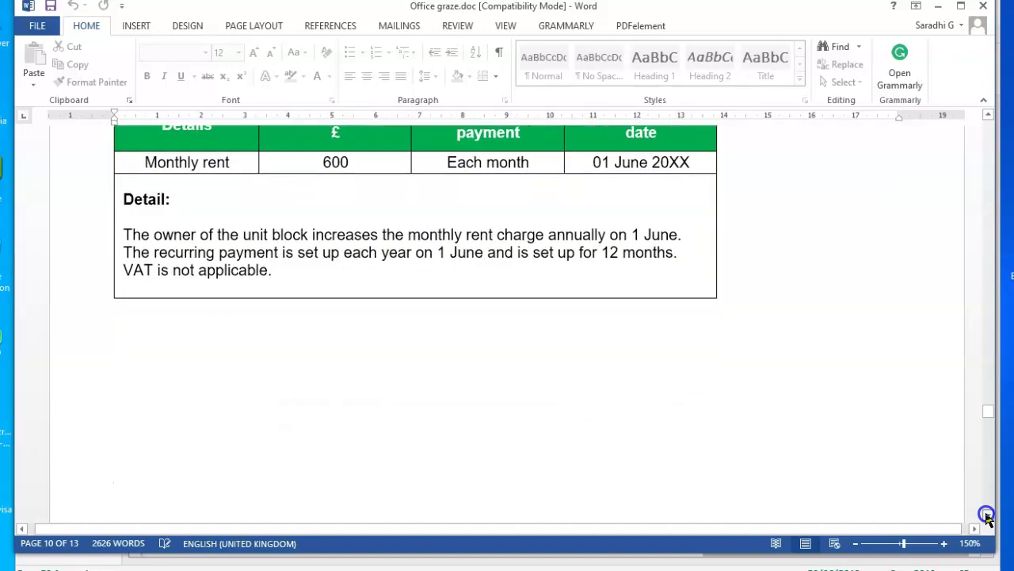
click(988, 517)
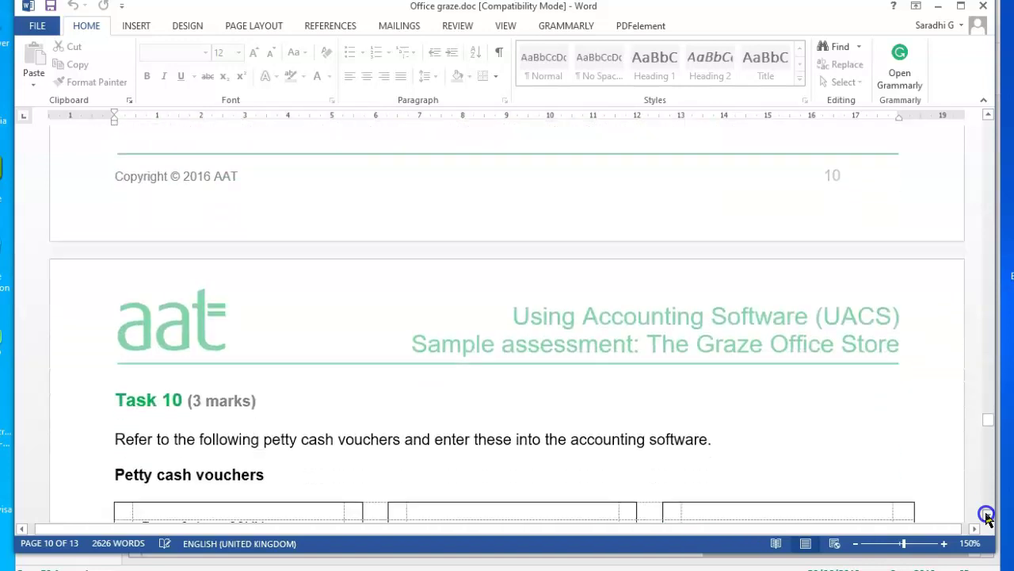
click(987, 516)
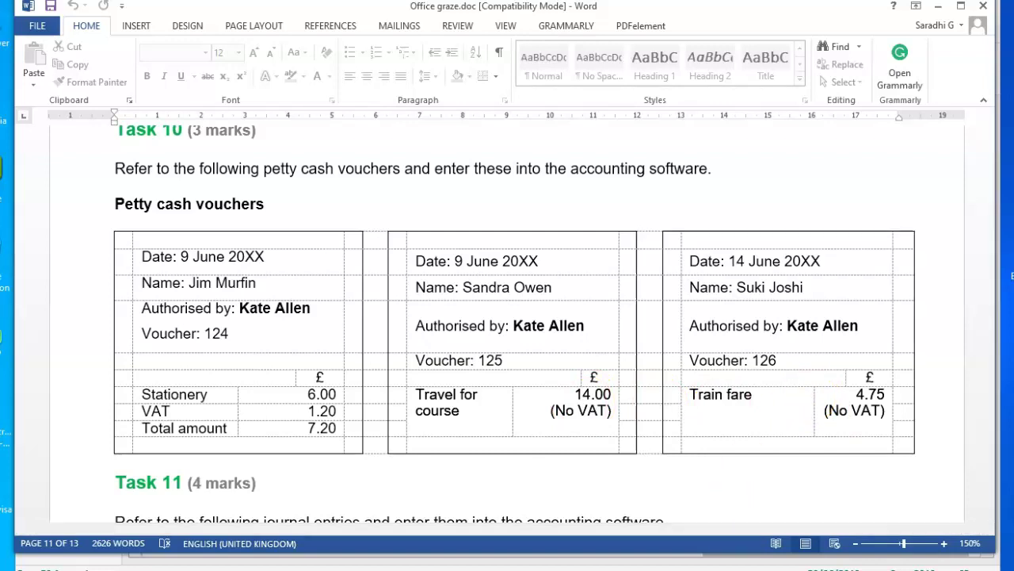
key(alt+Tab)
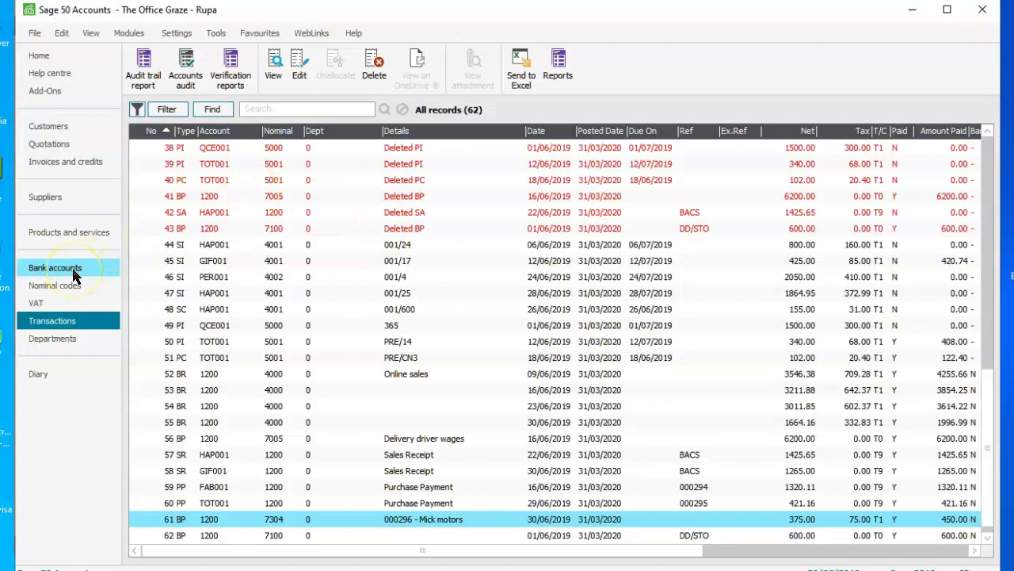
Show the Bank accounts list, trial a Bank Payment from Petty Cash 1230, then close it unsaved
click(76, 274)
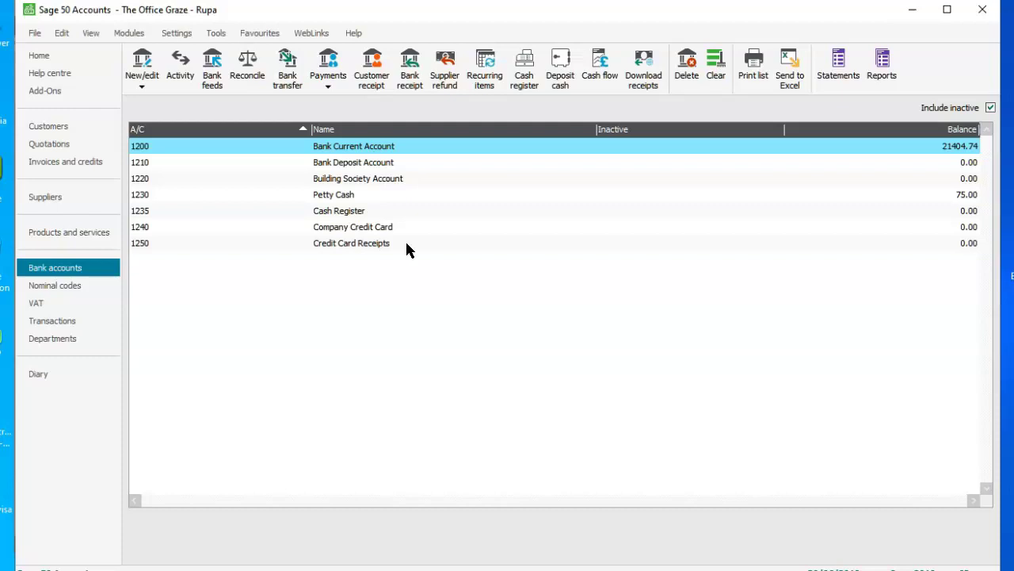
click(333, 86)
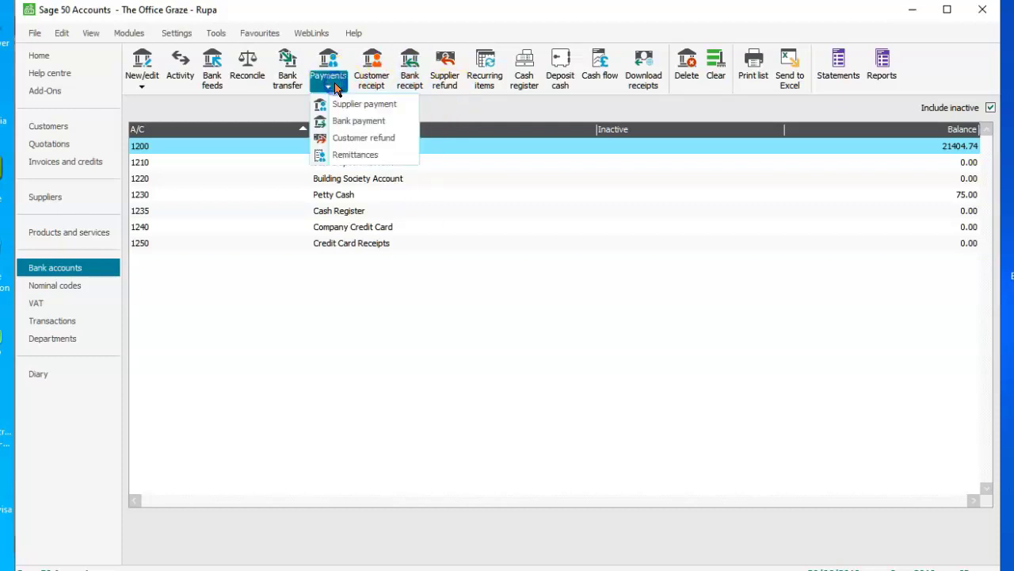
click(343, 123)
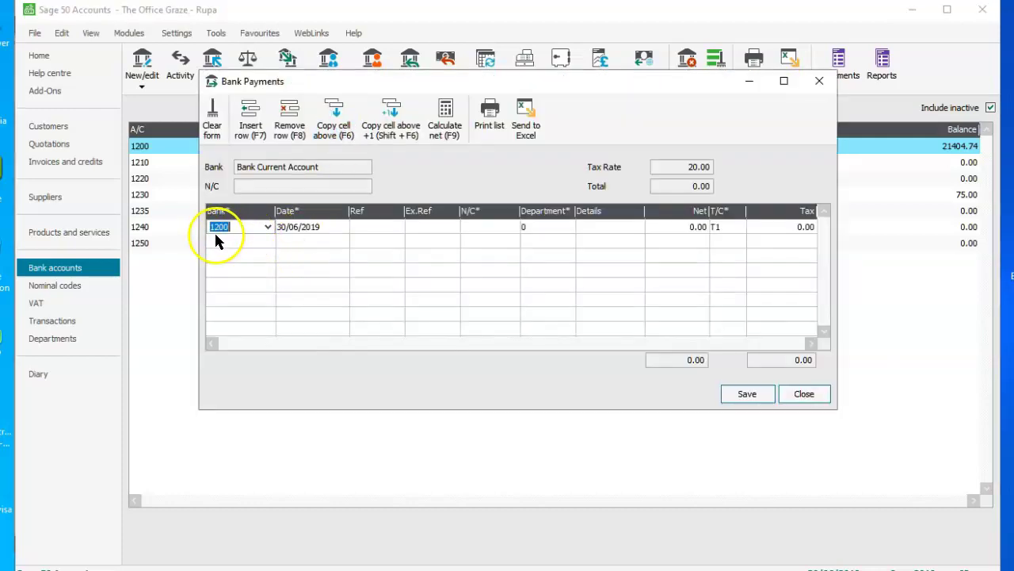
click(268, 228)
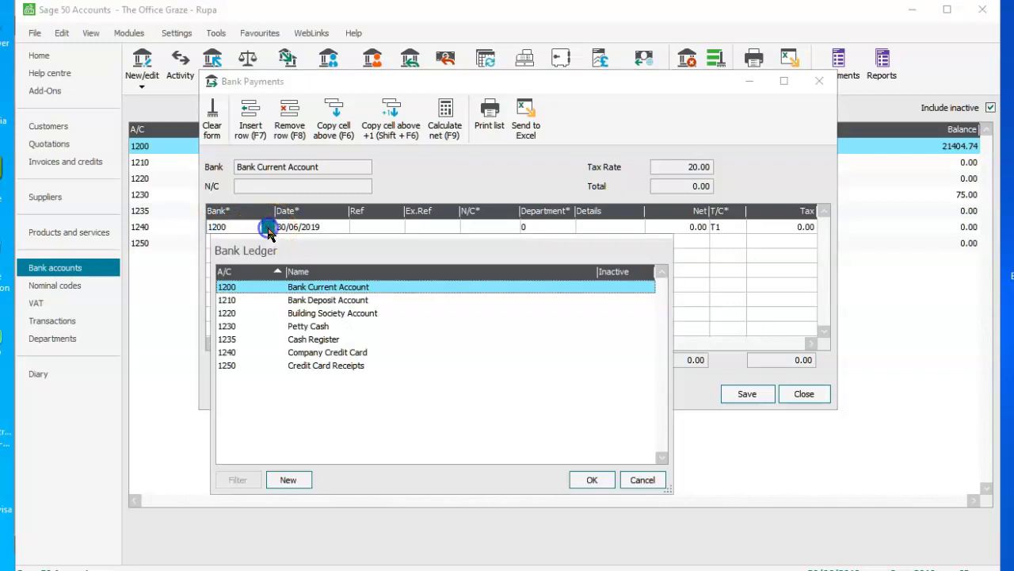
click(294, 328)
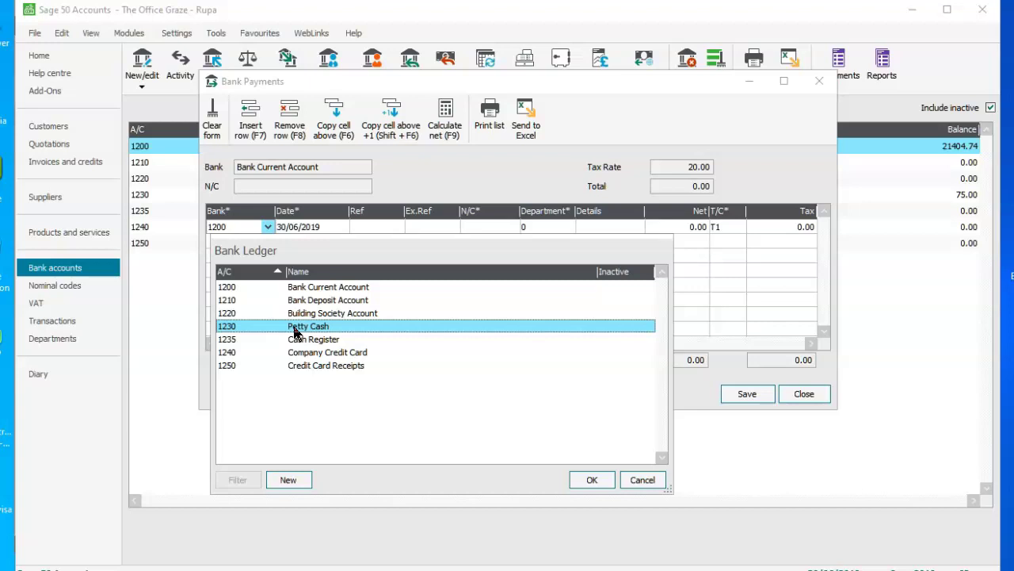
click(290, 331)
click(285, 331)
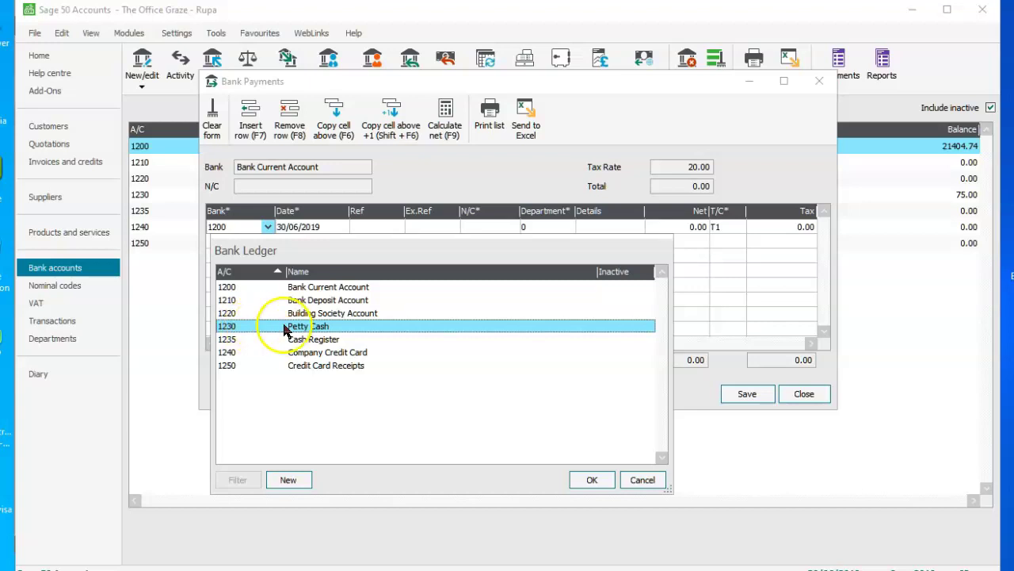
click(591, 484)
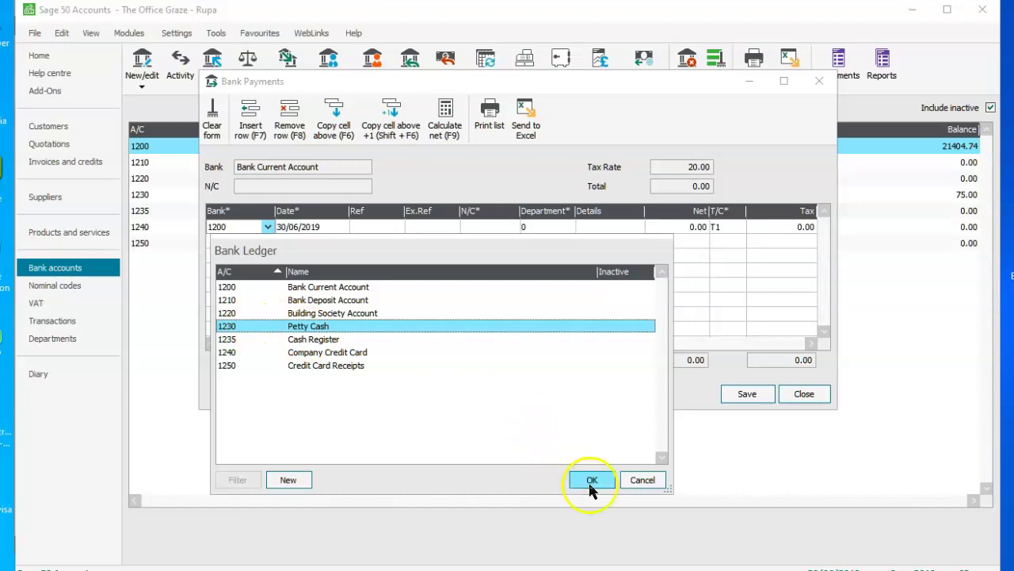
click(640, 480)
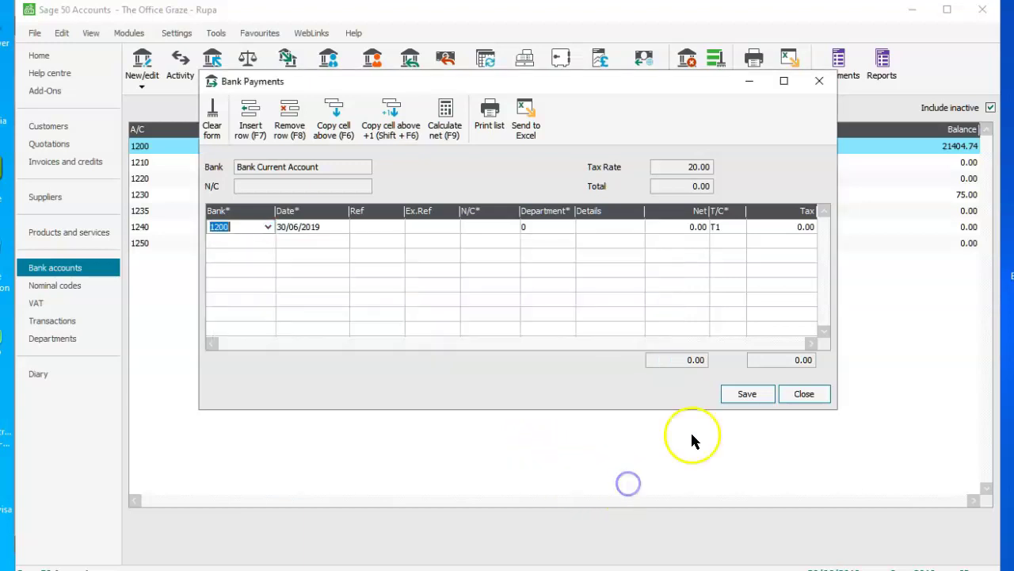
click(801, 394)
Start a bank payment from Petty Cash 1230 dated 09/06/2019
click(324, 85)
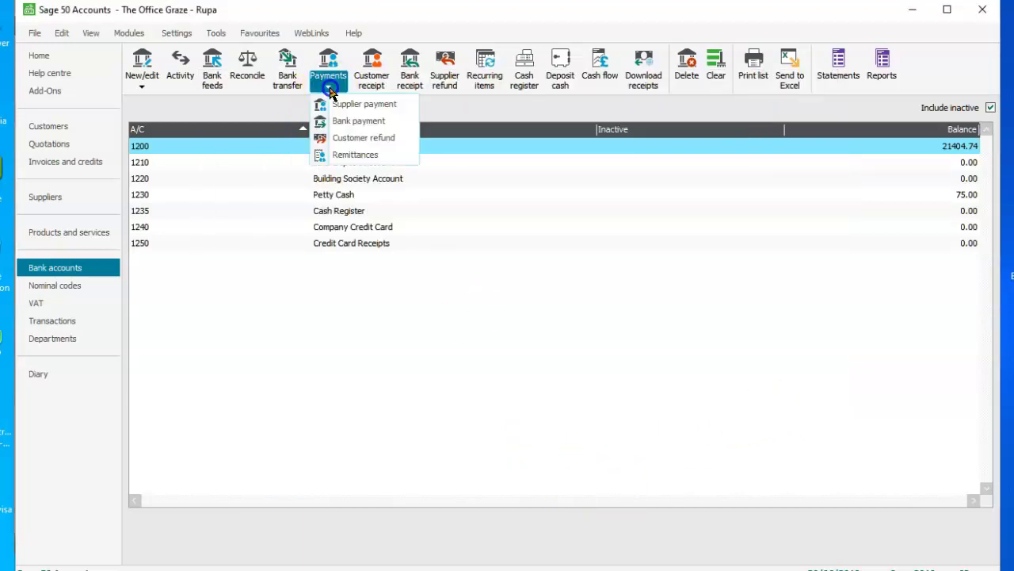
click(341, 123)
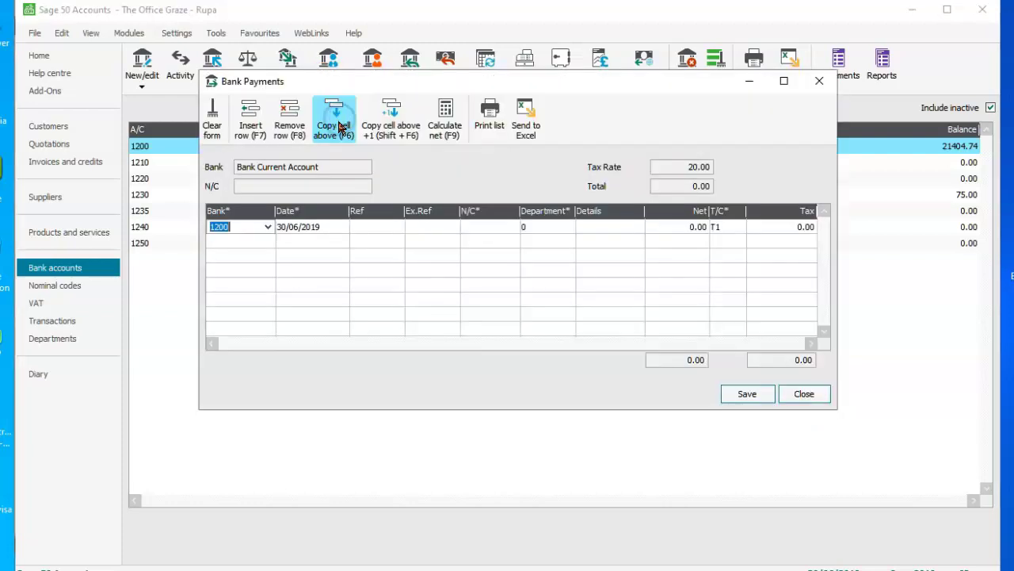
click(268, 228)
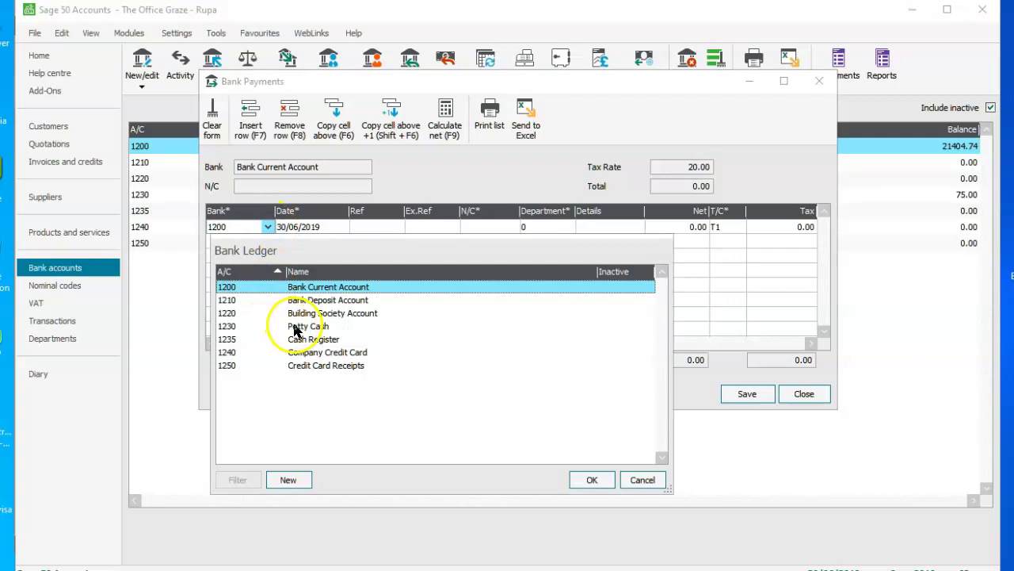
click(273, 326)
click(577, 482)
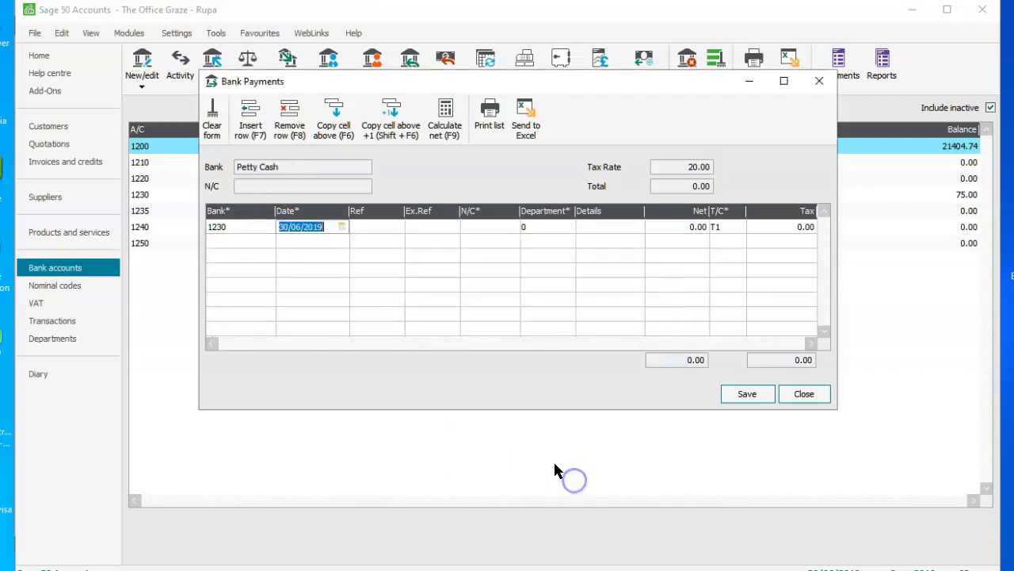
click(342, 227)
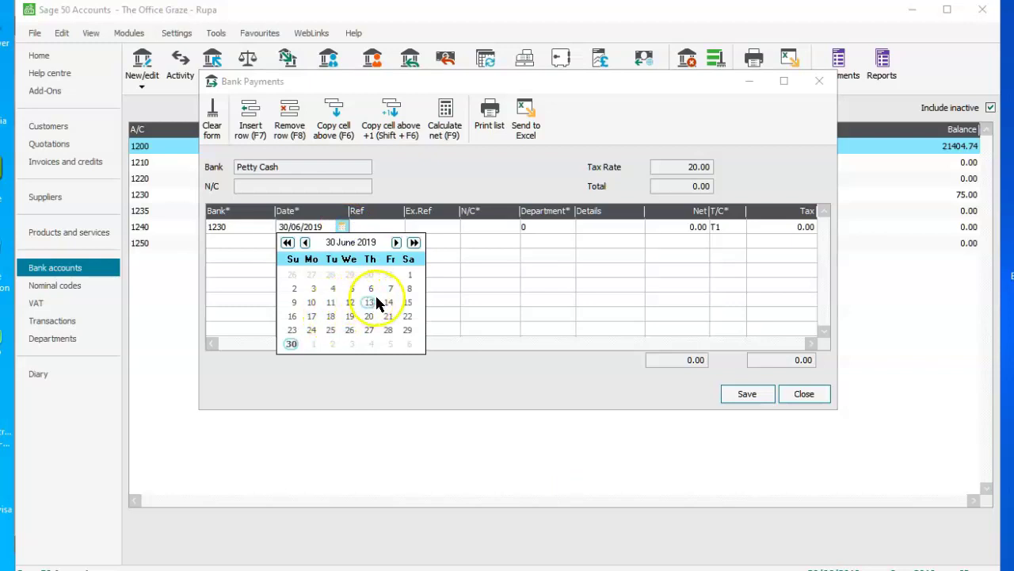
click(293, 303)
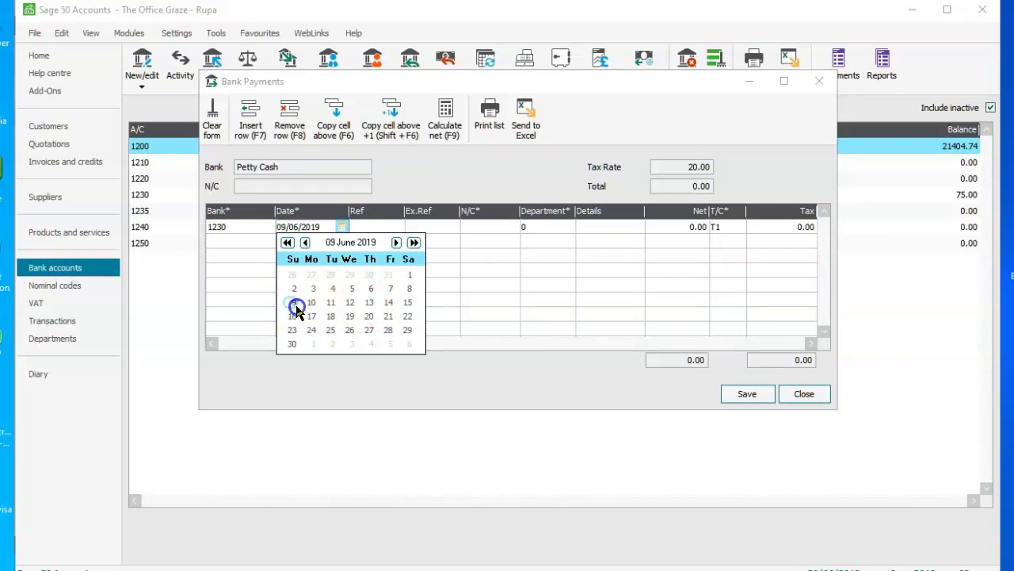
click(469, 228)
Record voucher 124 against Stationery 7502 at 6.00 net, giving 1.20 VAT
click(513, 227)
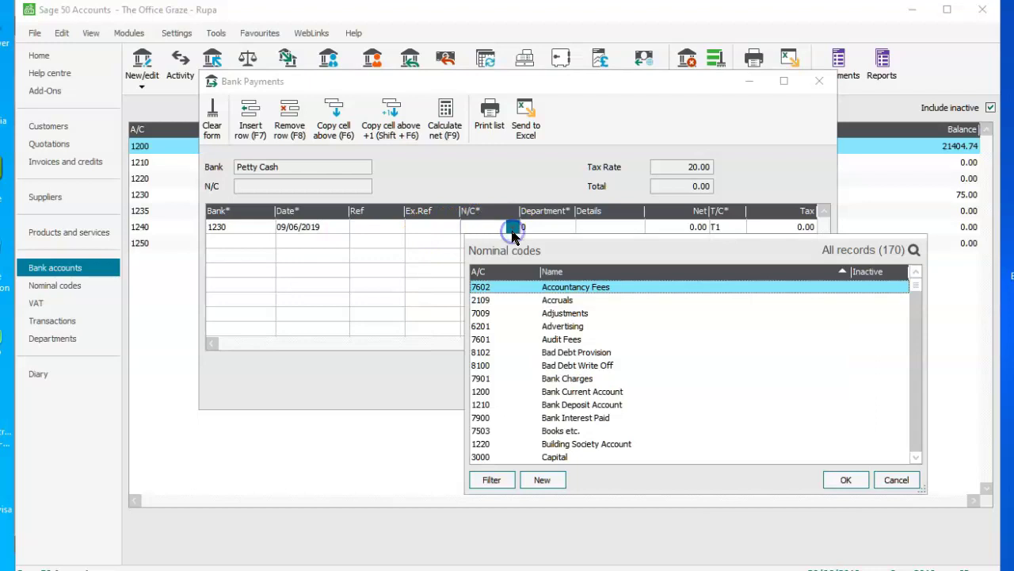
text(s)
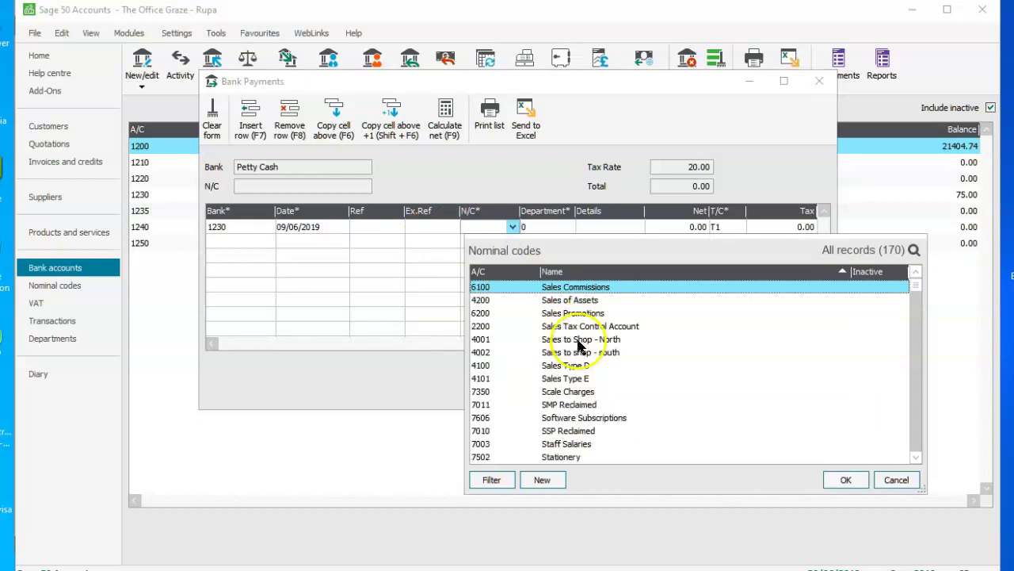
click(555, 457)
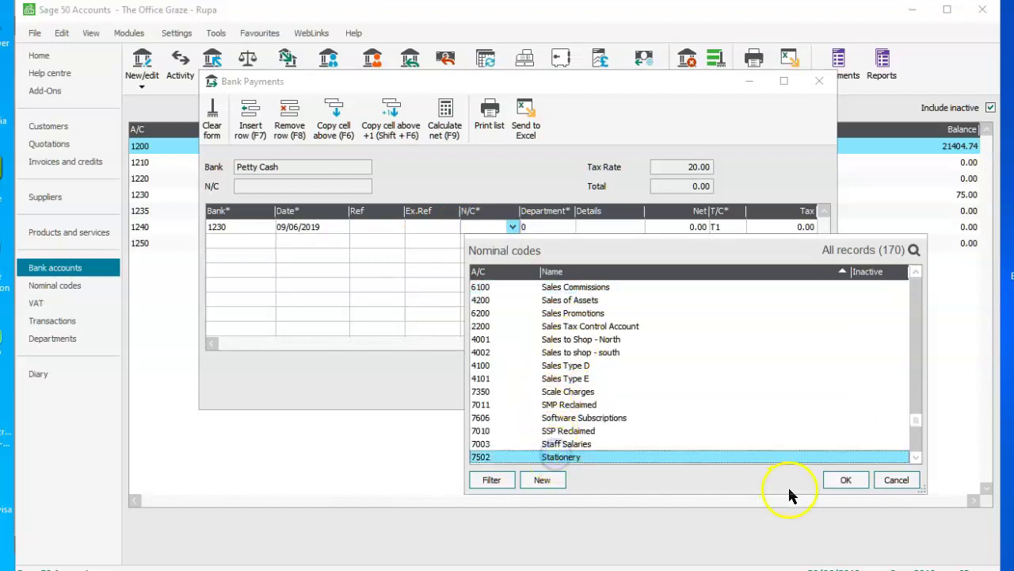
click(830, 483)
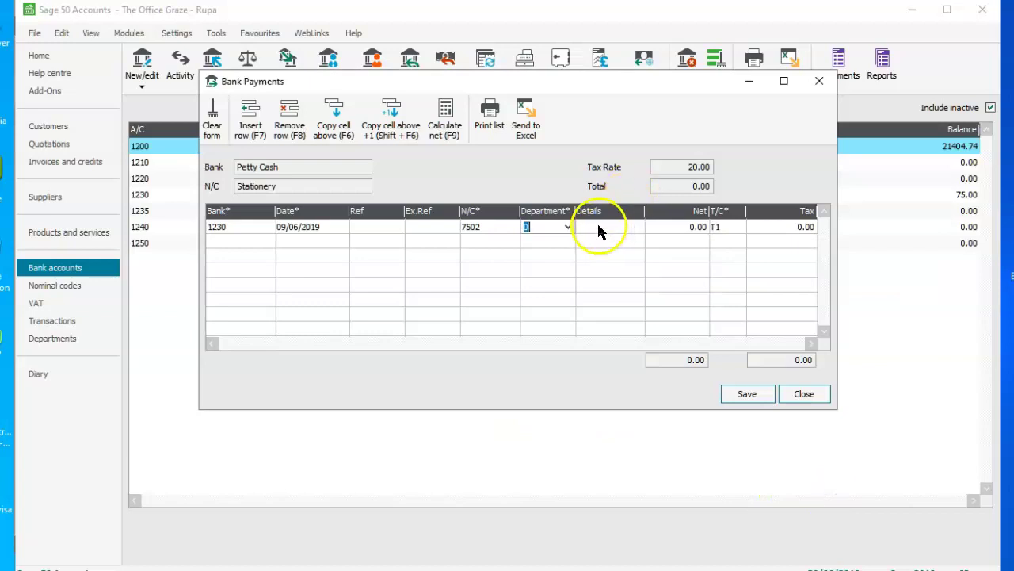
click(597, 225)
text(ouch - 124)
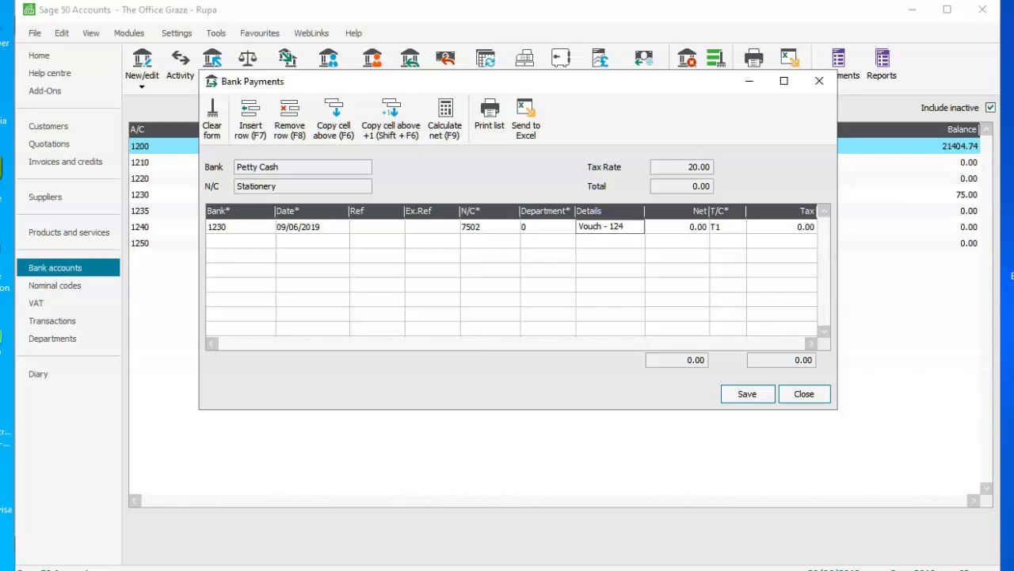
click(688, 227)
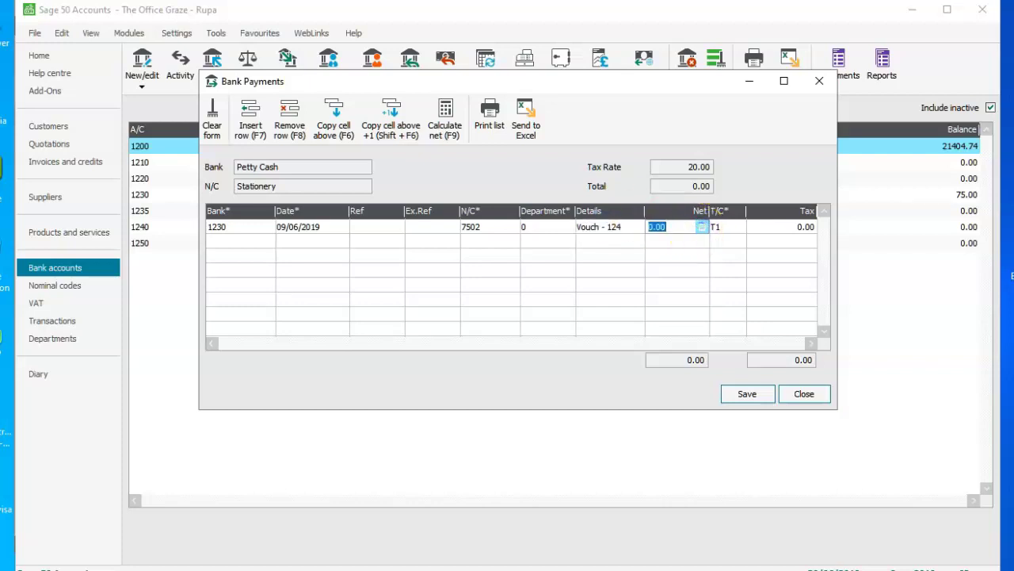
text(6)
key(Tab)
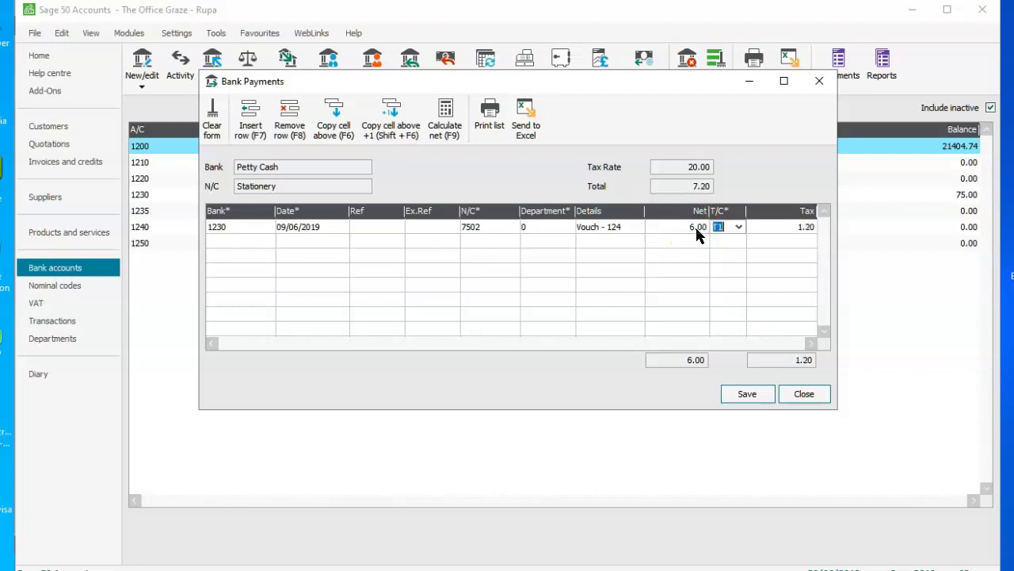
click(252, 241)
Set the second line to Petty Cash 1230, dated 09/06/2019
click(266, 244)
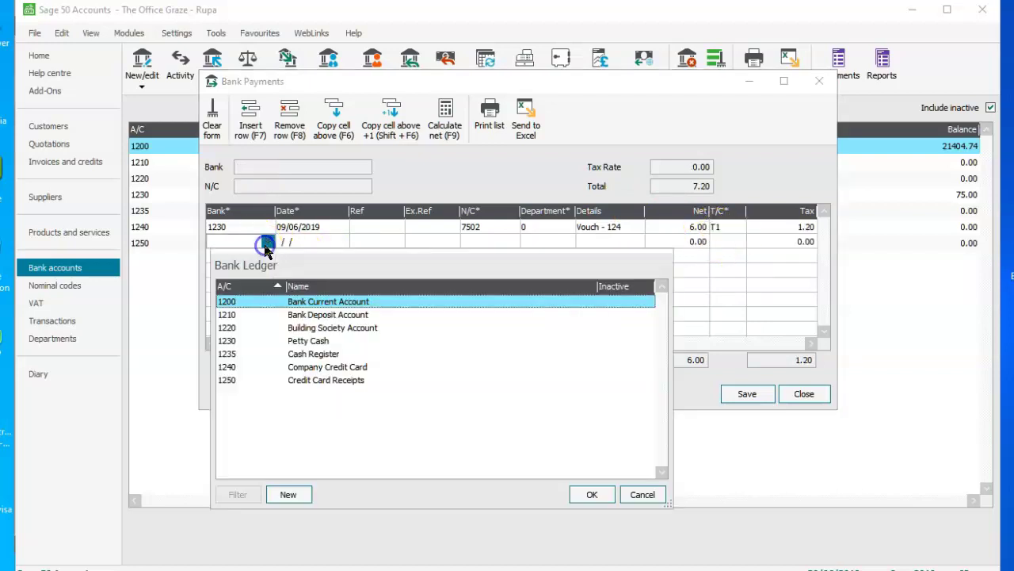
click(300, 341)
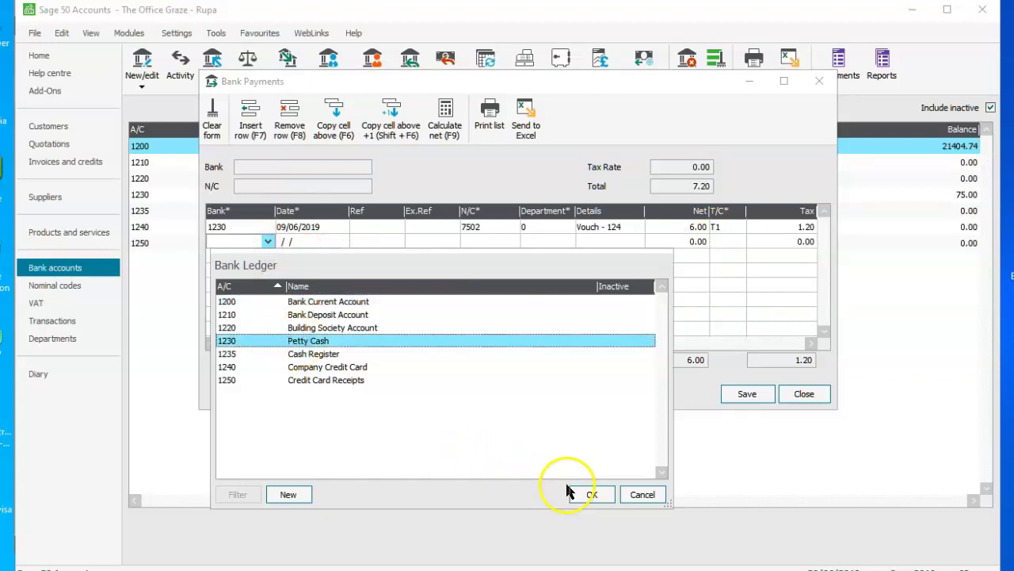
click(592, 494)
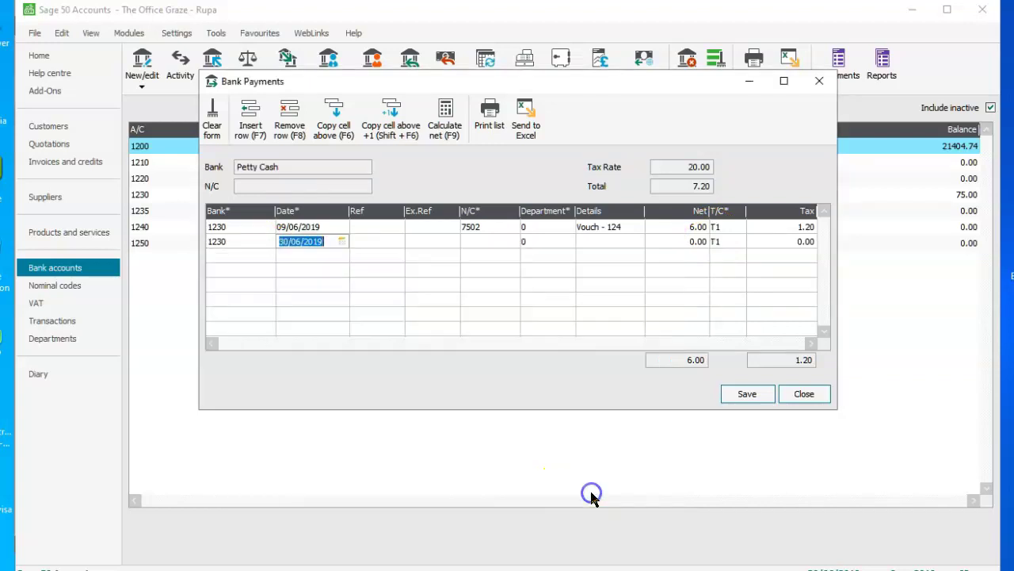
click(341, 241)
click(294, 317)
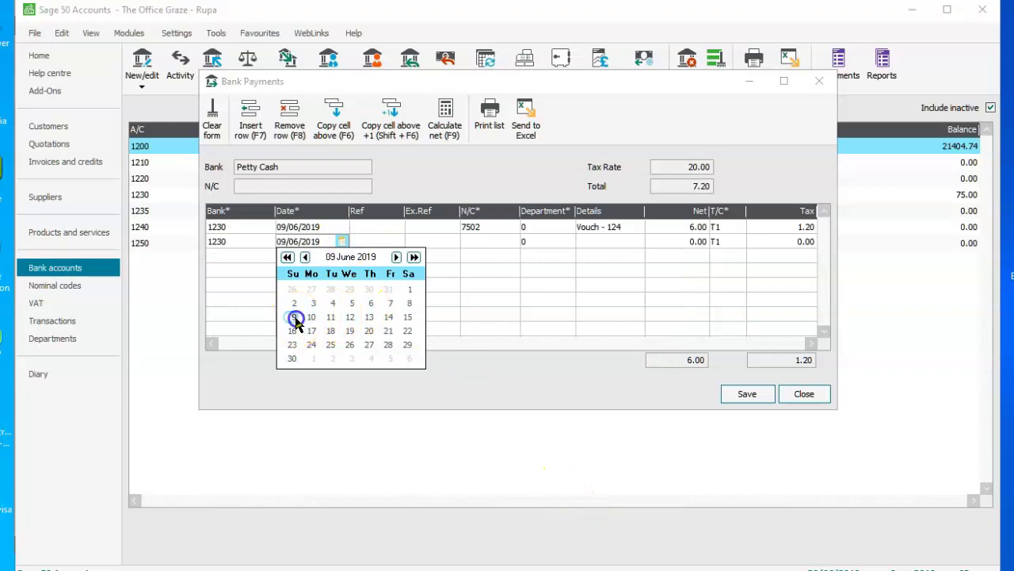
click(479, 241)
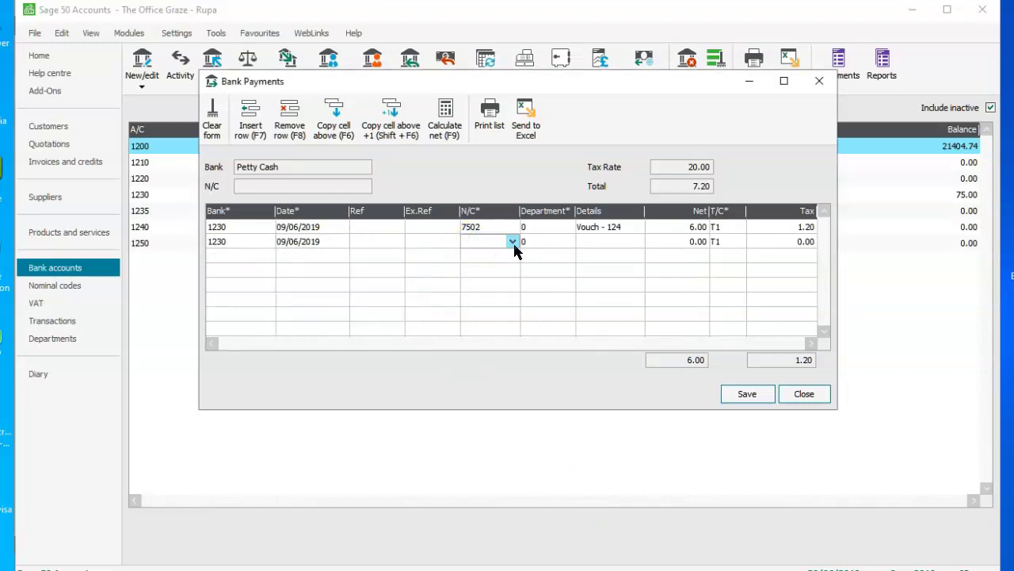
Code the second line to 7400 Travel and subsistence with details 125
click(513, 242)
text(t)
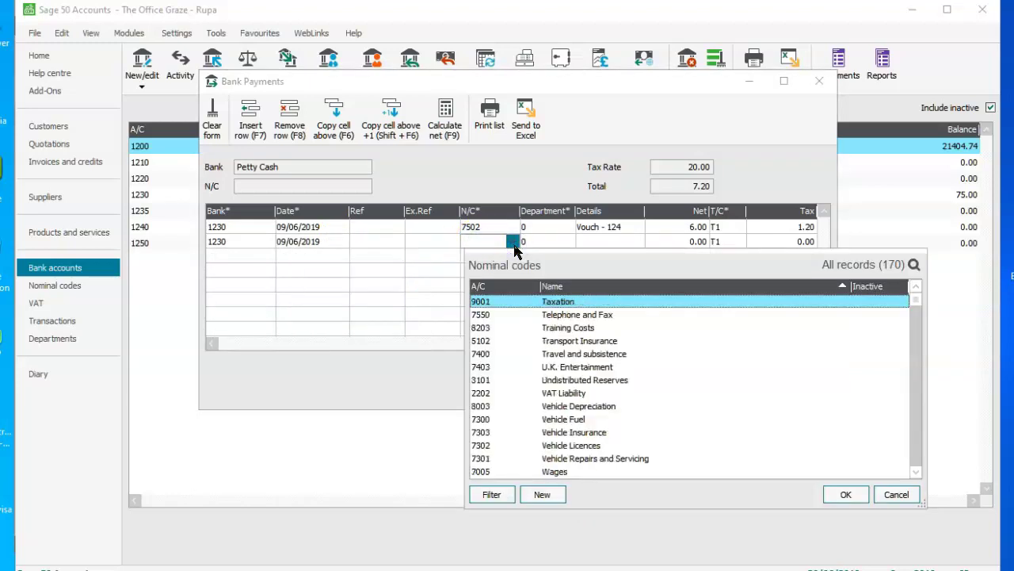
click(566, 354)
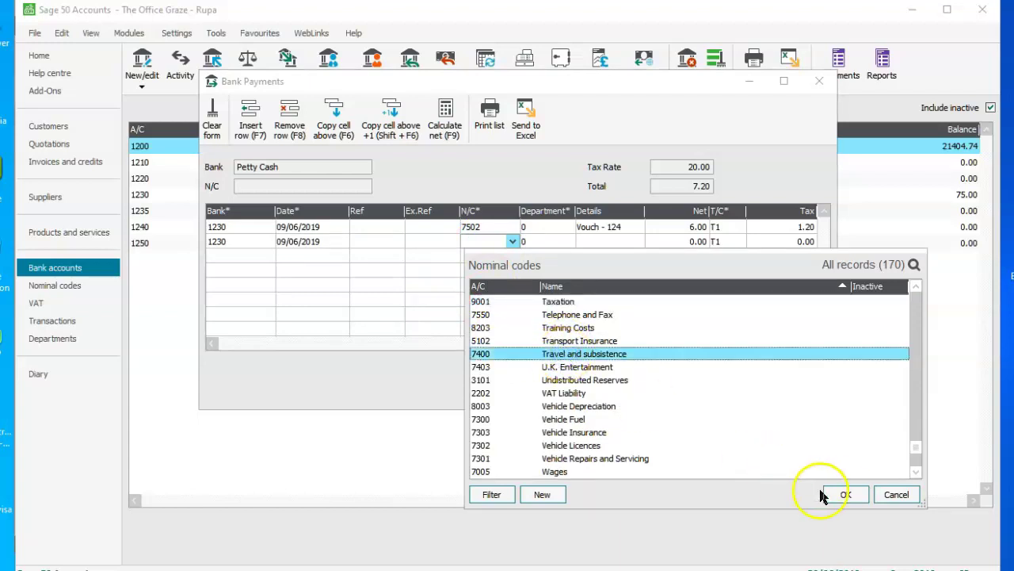
click(844, 494)
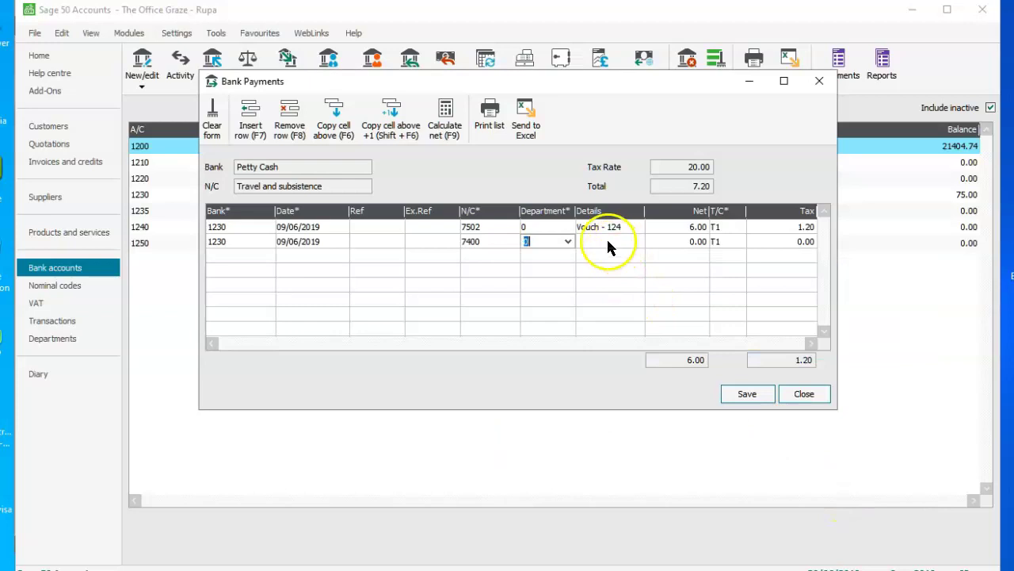
click(606, 237)
text(125)
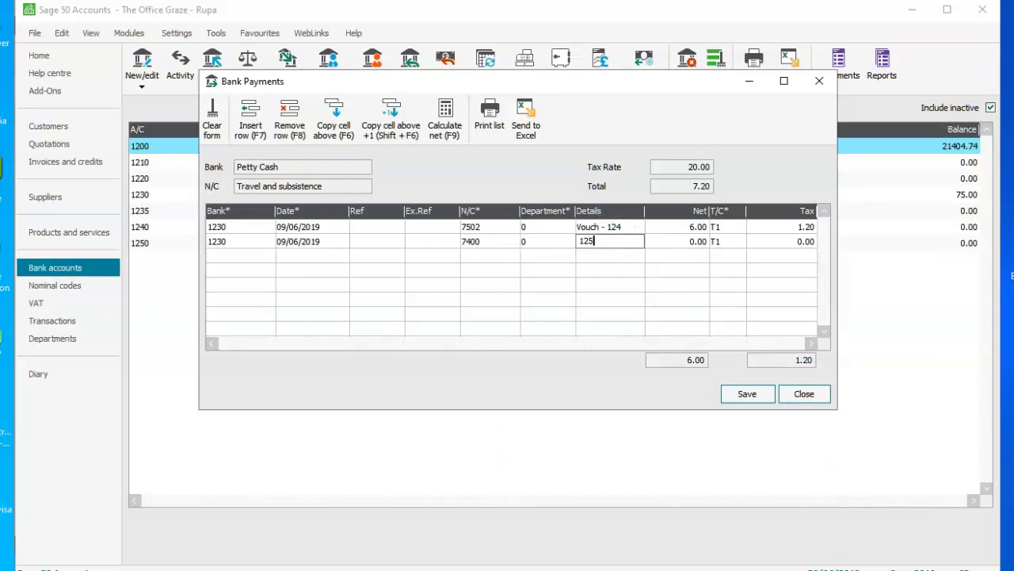
click(693, 241)
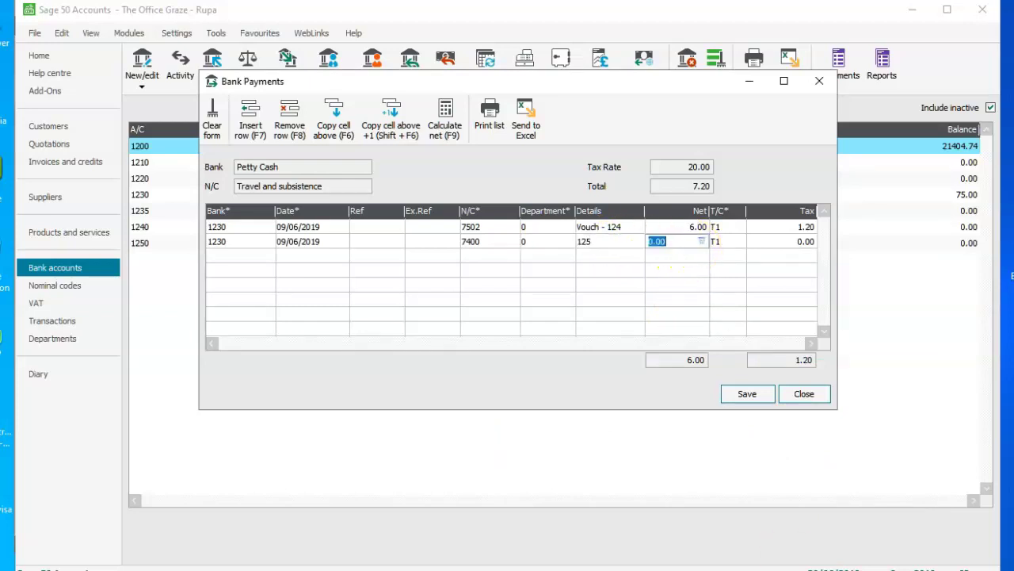
Enter a 14.00 net amount with tax code T0, checking the vouchers in Word
key(alt+Tab)
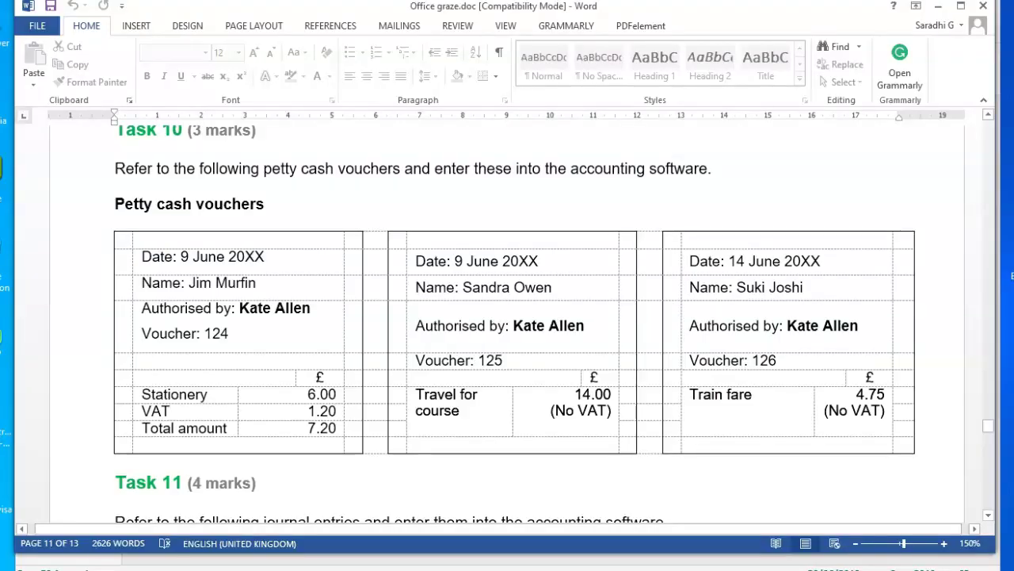
key(alt+Tab)
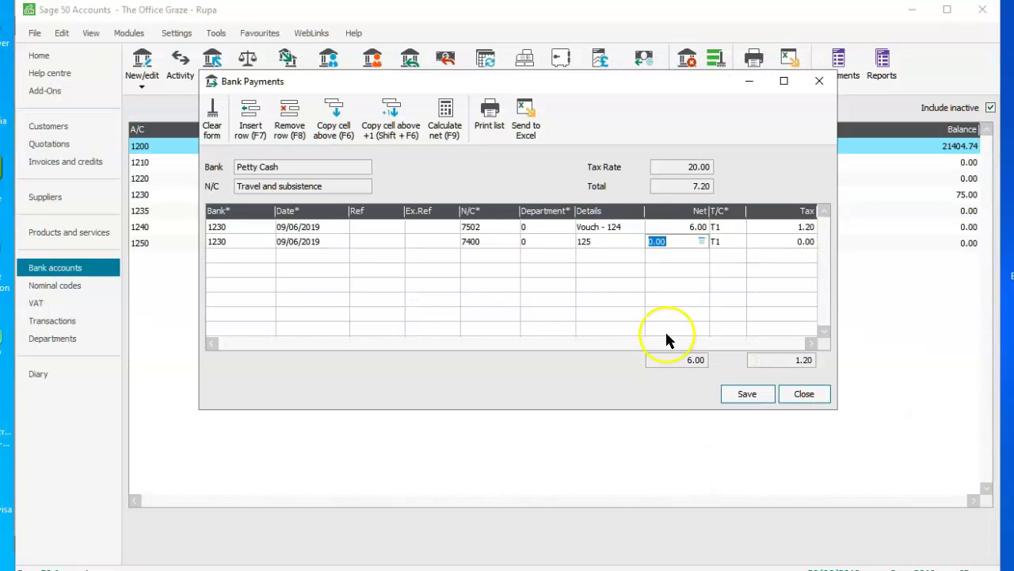
text(14)
key(Tab)
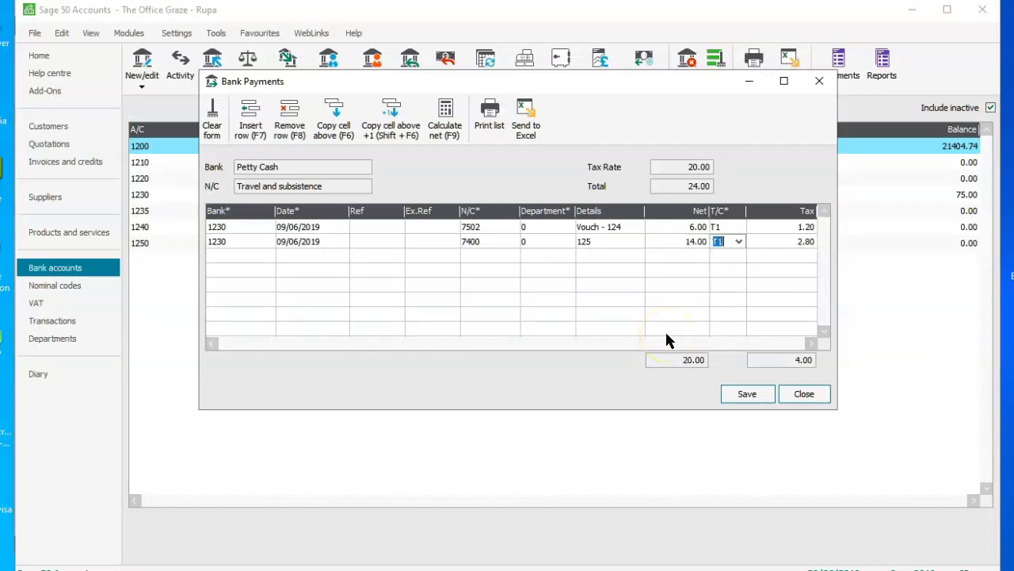
click(739, 241)
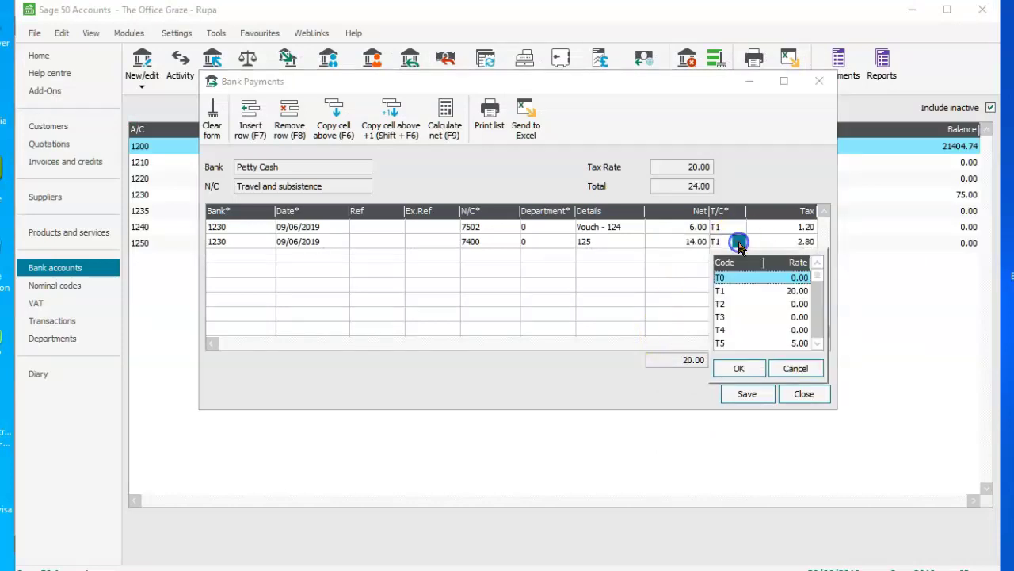
click(737, 368)
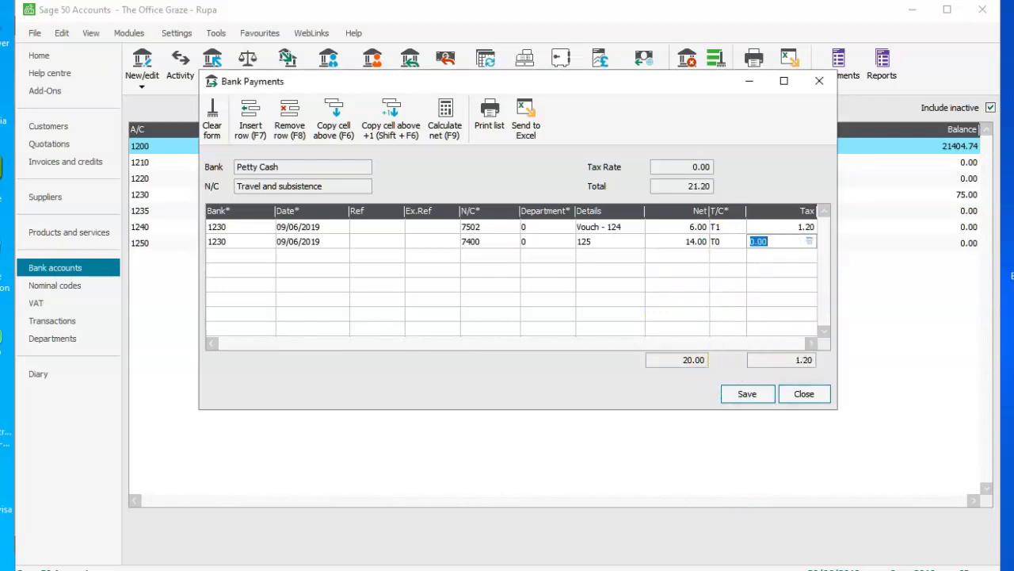
key(alt+Tab)
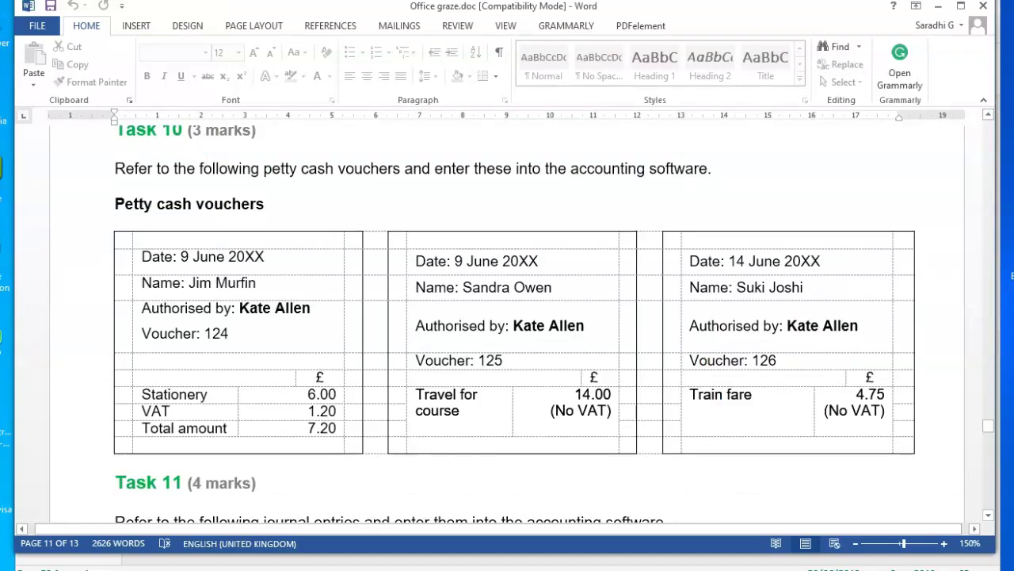
key(alt+Tab)
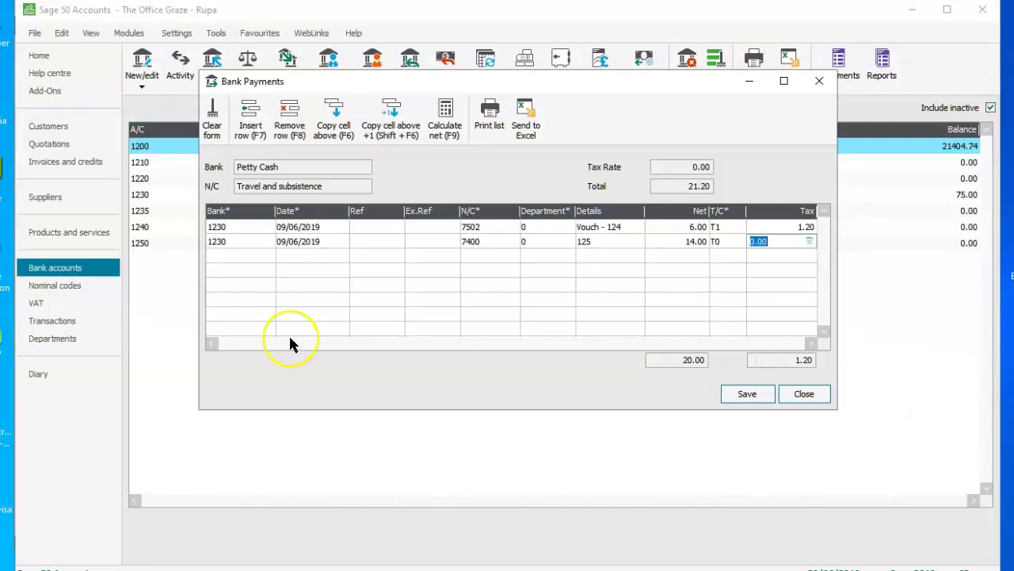
Add a third line from Petty Cash 1230 dated 14/06/2019
click(244, 257)
click(268, 256)
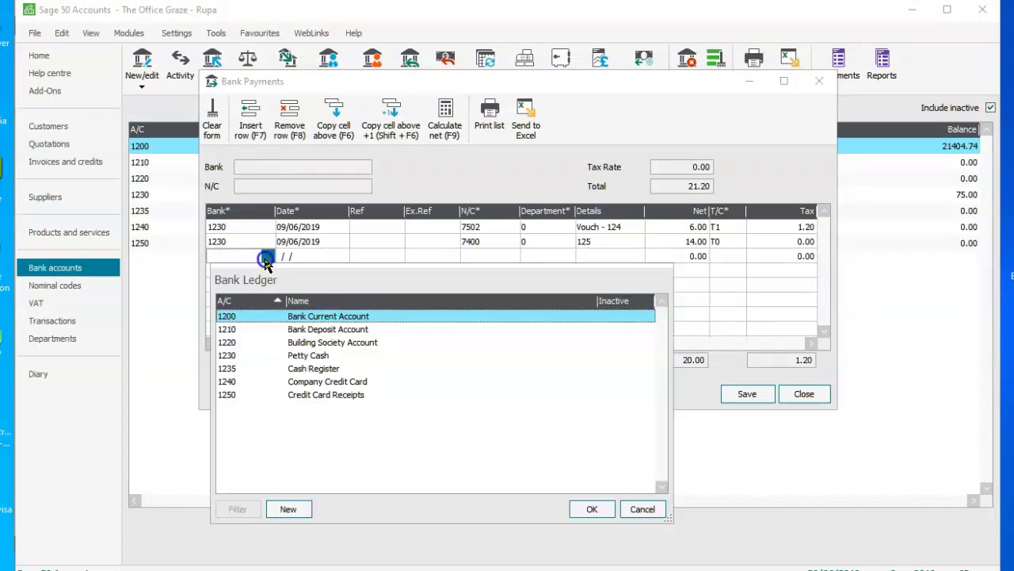
click(287, 356)
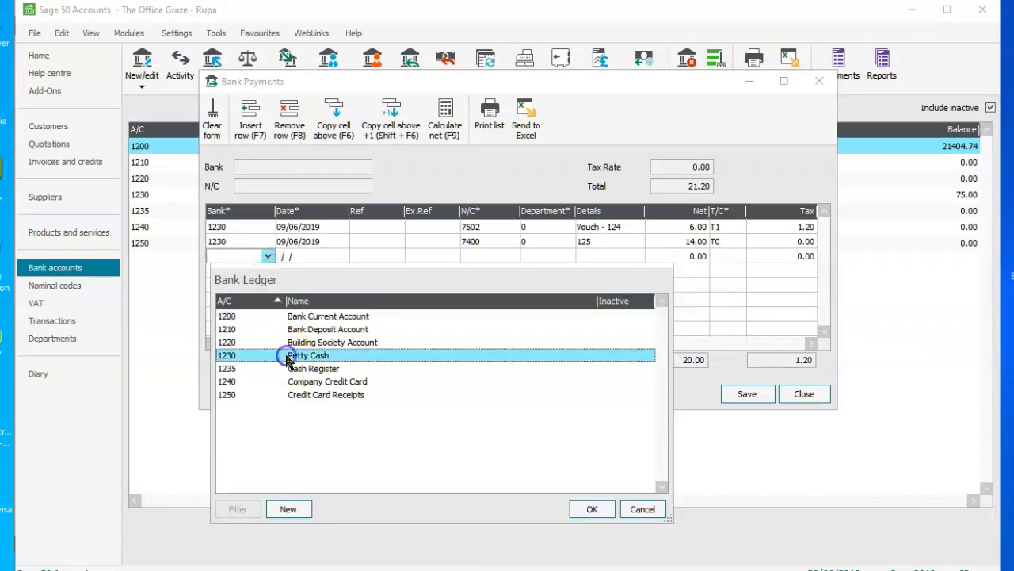
click(595, 510)
click(340, 256)
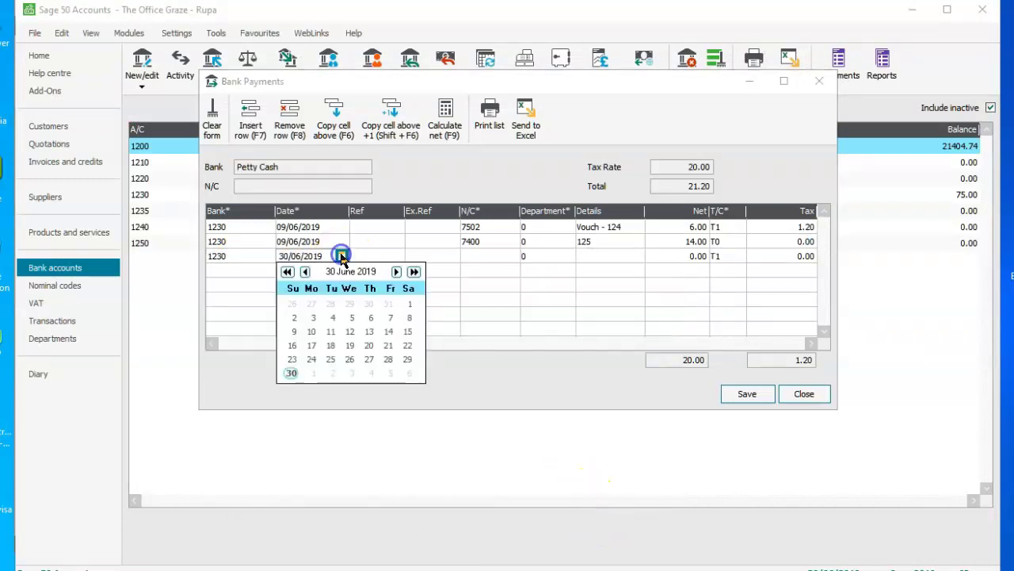
click(387, 333)
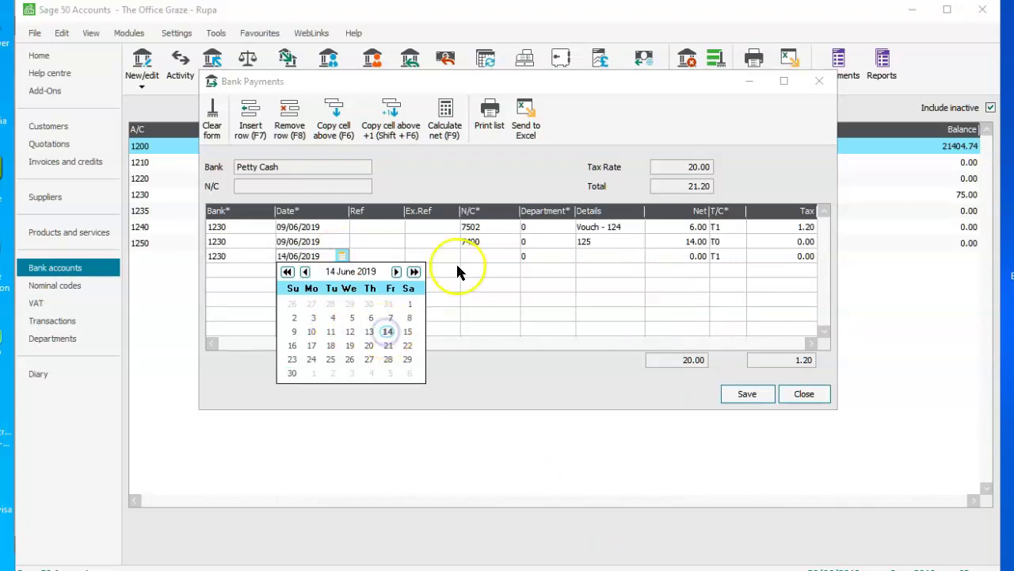
click(484, 256)
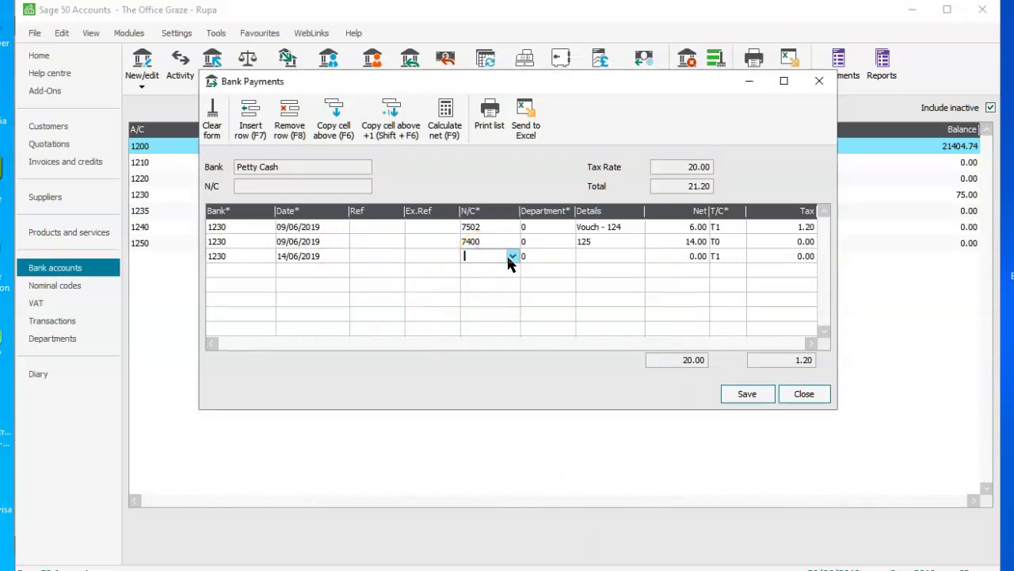
Code the third line to 7400 Travel and subsistence with details 126
click(513, 258)
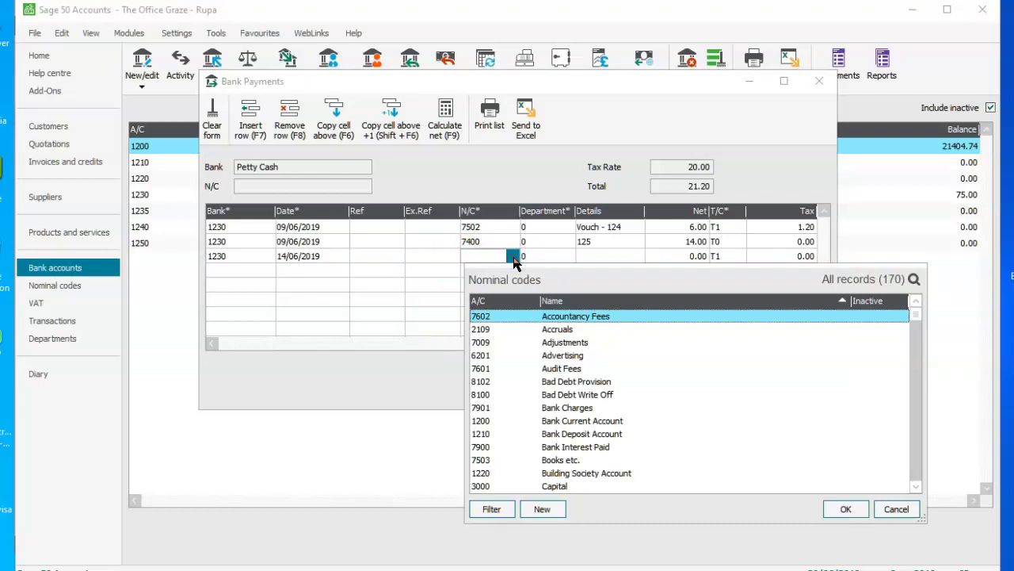
text(t)
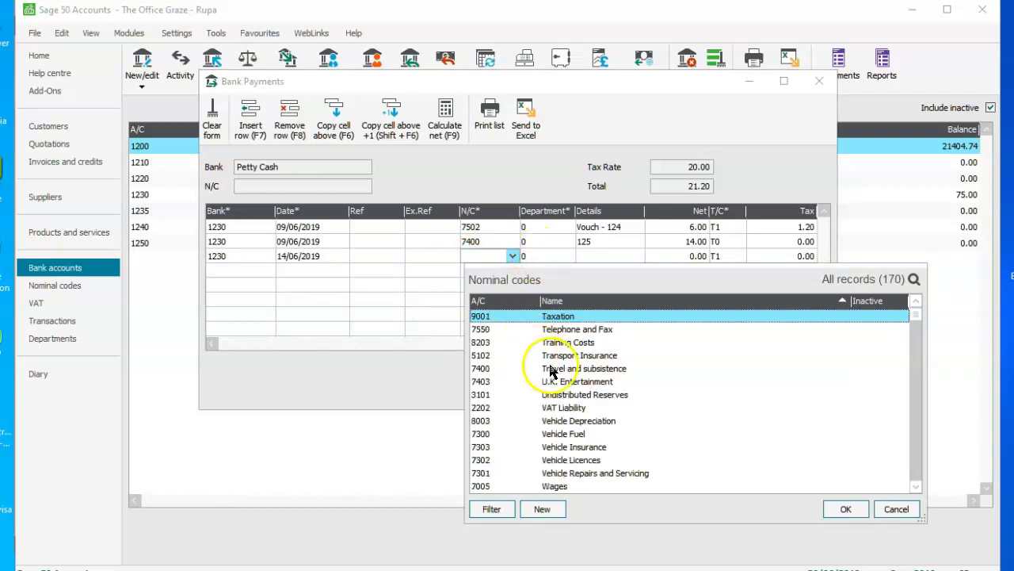
click(550, 367)
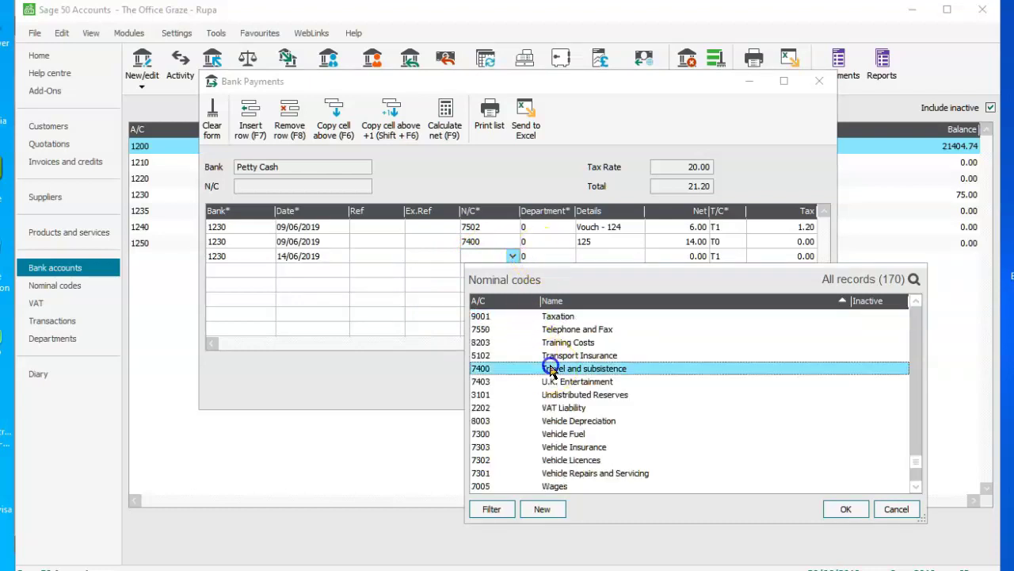
click(844, 508)
click(623, 256)
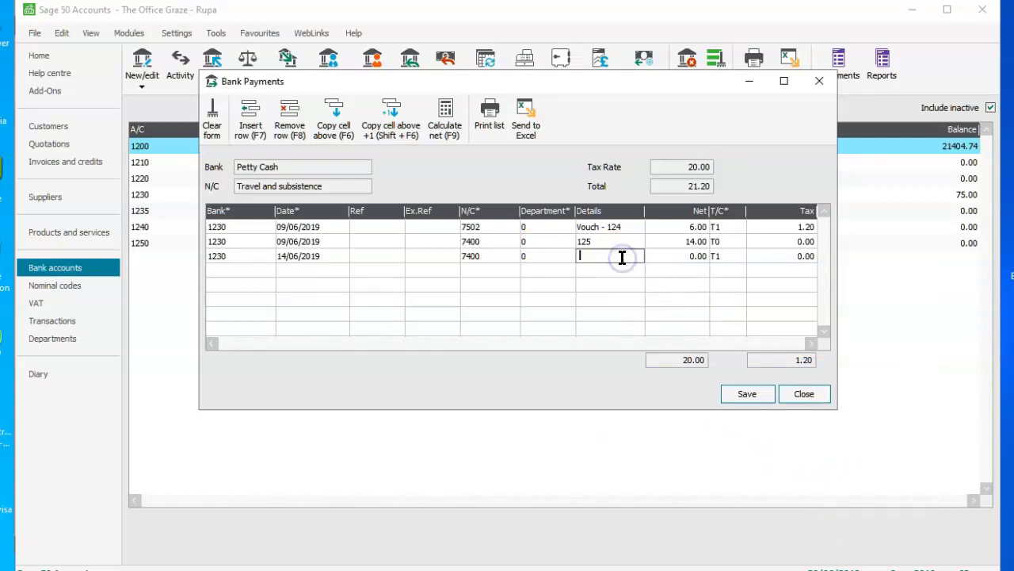
text(126)
key(Tab)
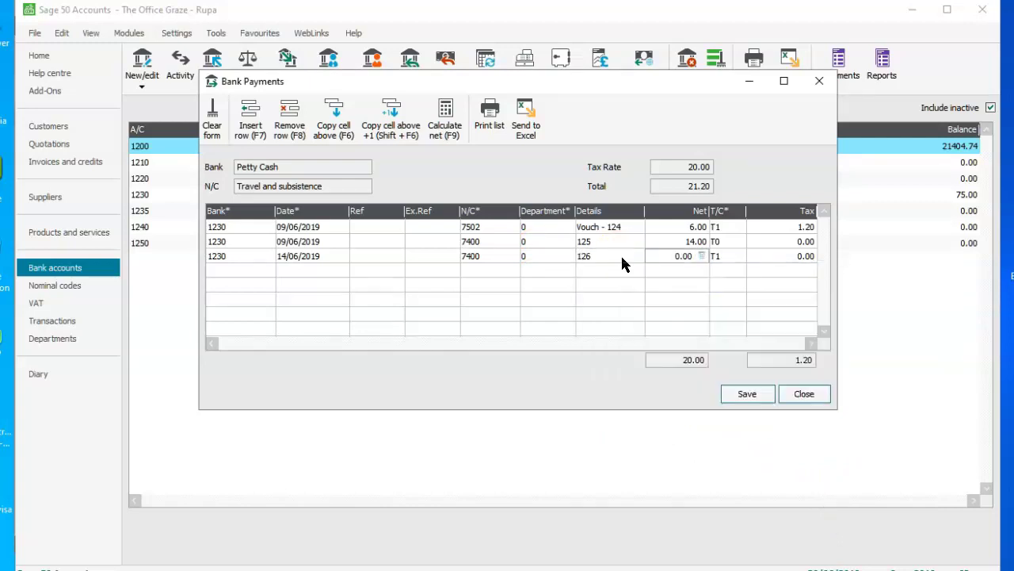
Enter a 4.75 net amount with tax code T0 on the third line
text(4.75)
key(Tab)
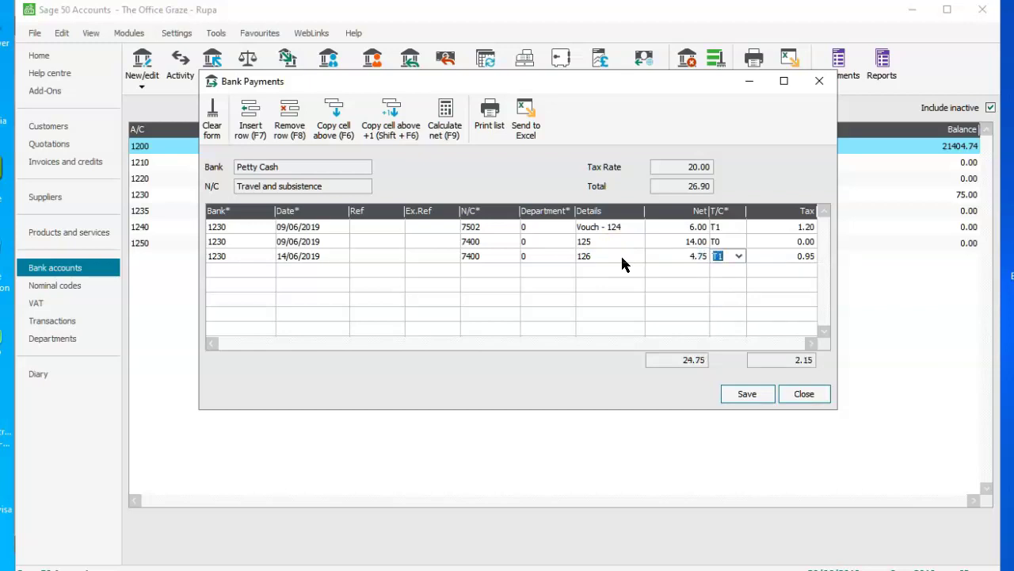
click(737, 257)
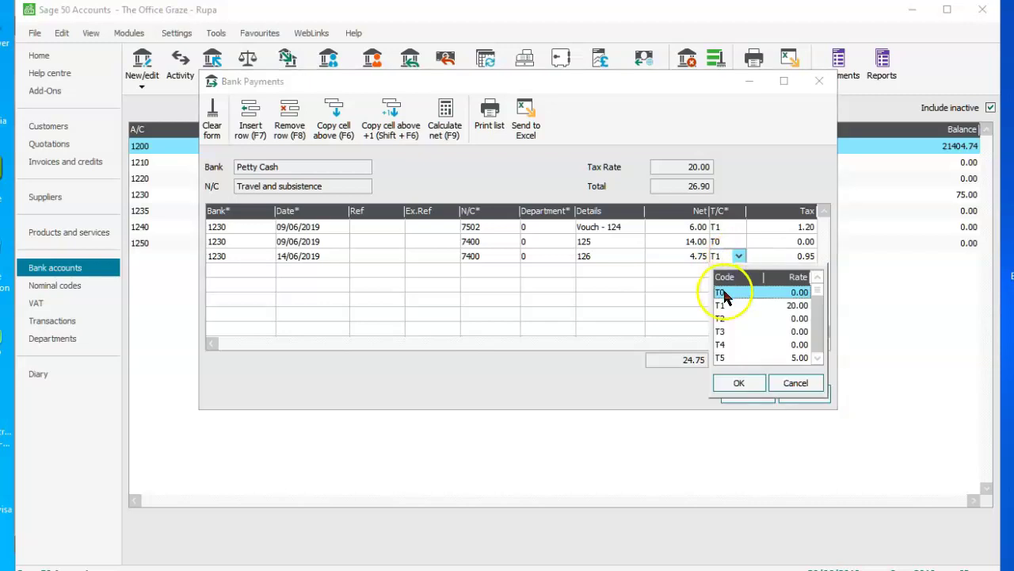
click(725, 294)
click(736, 384)
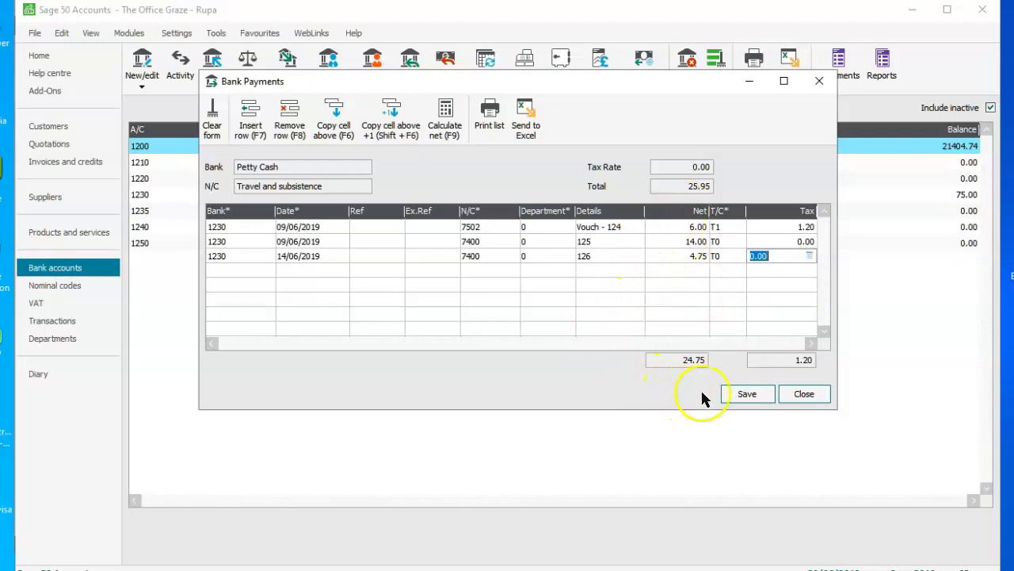
Save the three Petty Cash payments and review the Task 11 journals table in Word
click(745, 394)
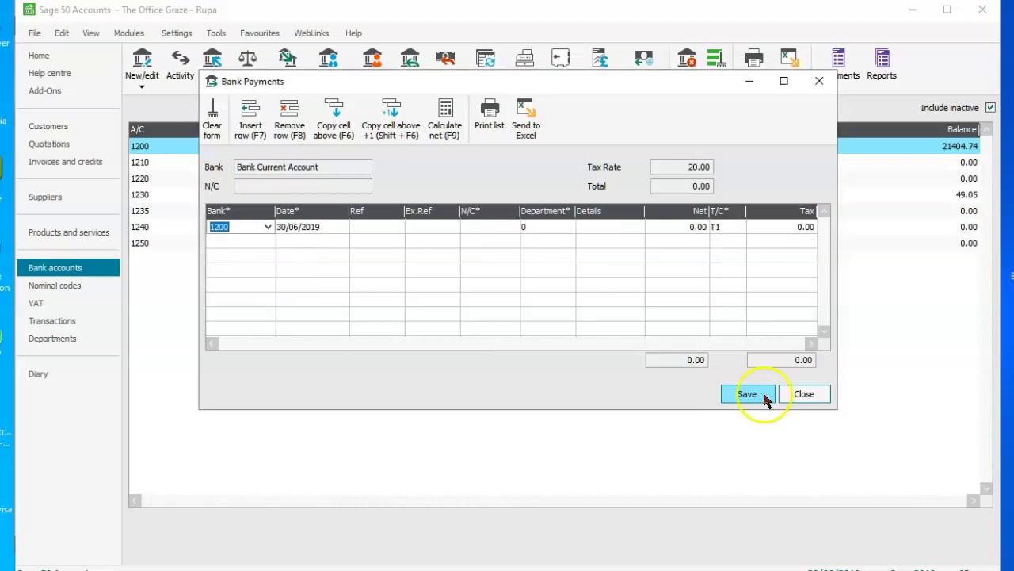
click(792, 399)
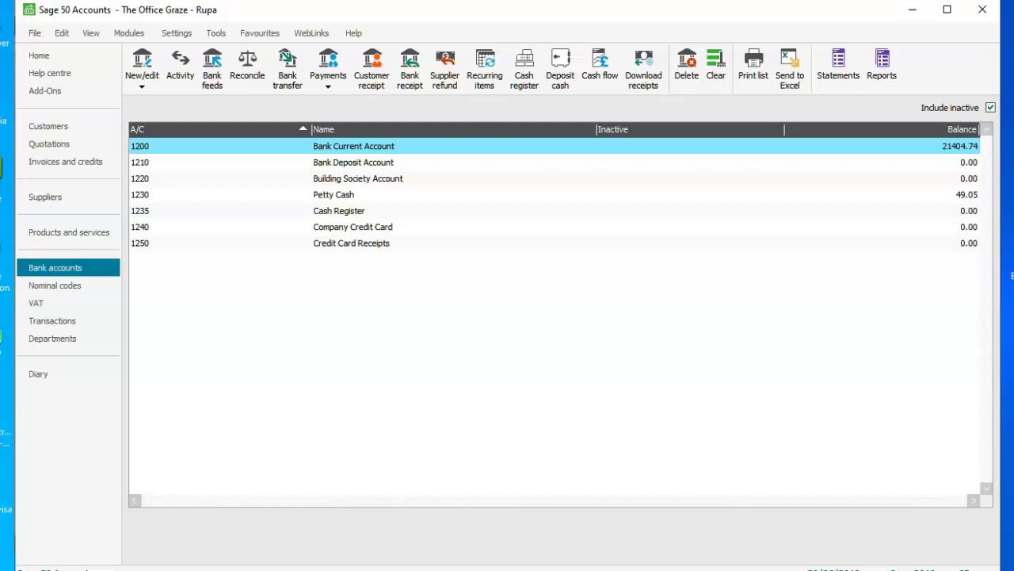
key(alt+Tab)
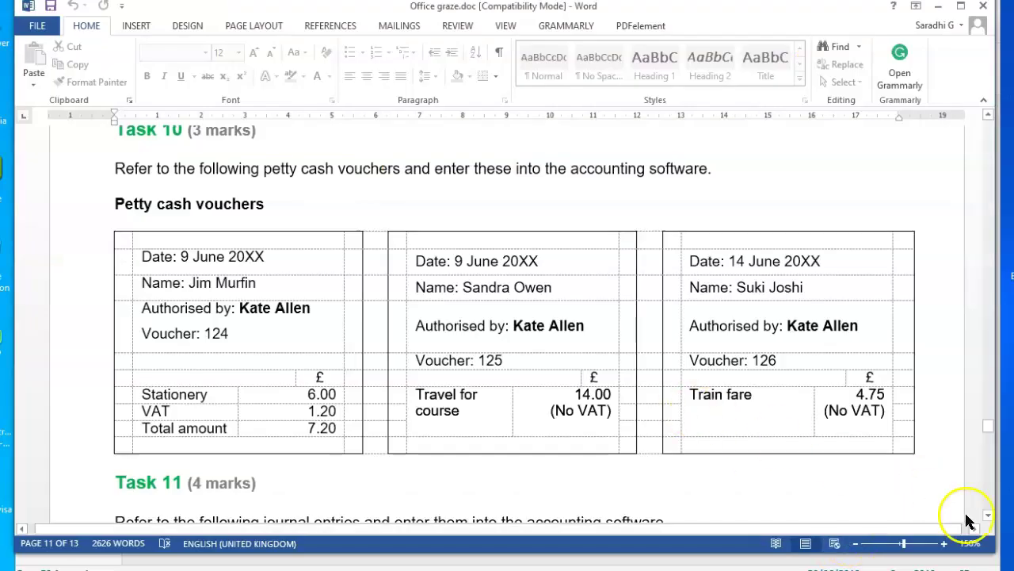
click(987, 515)
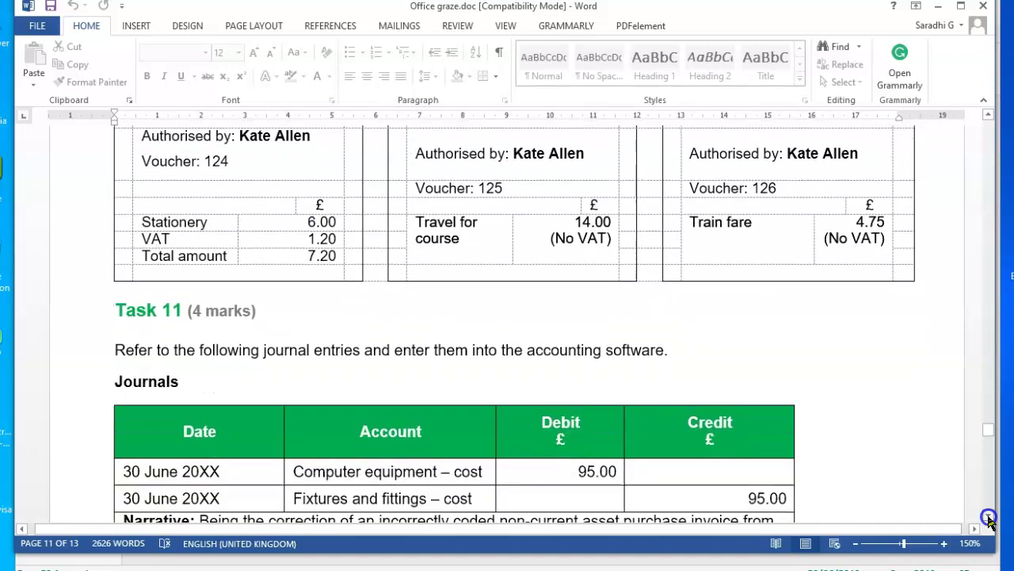
click(988, 517)
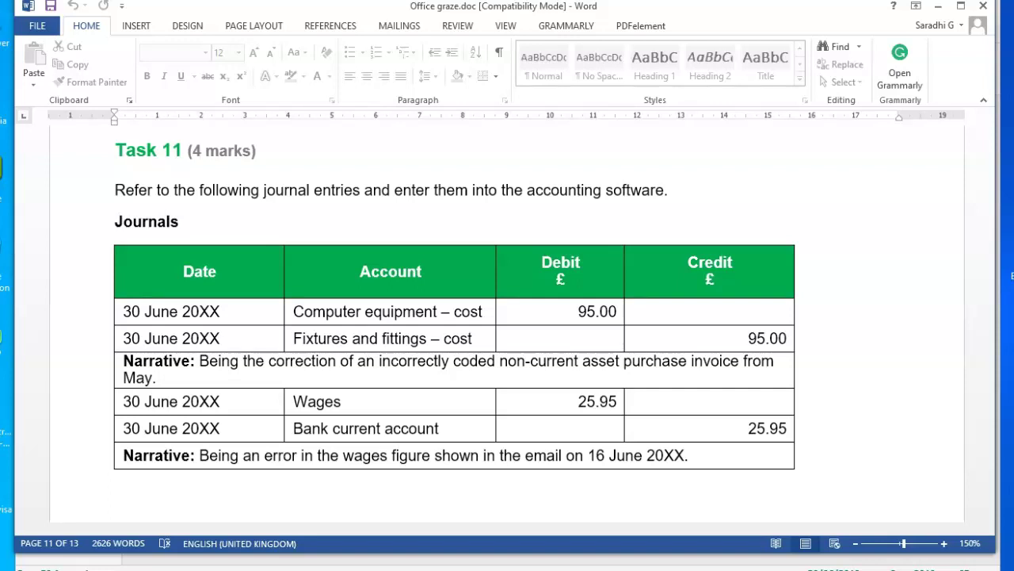
key(alt+Tab)
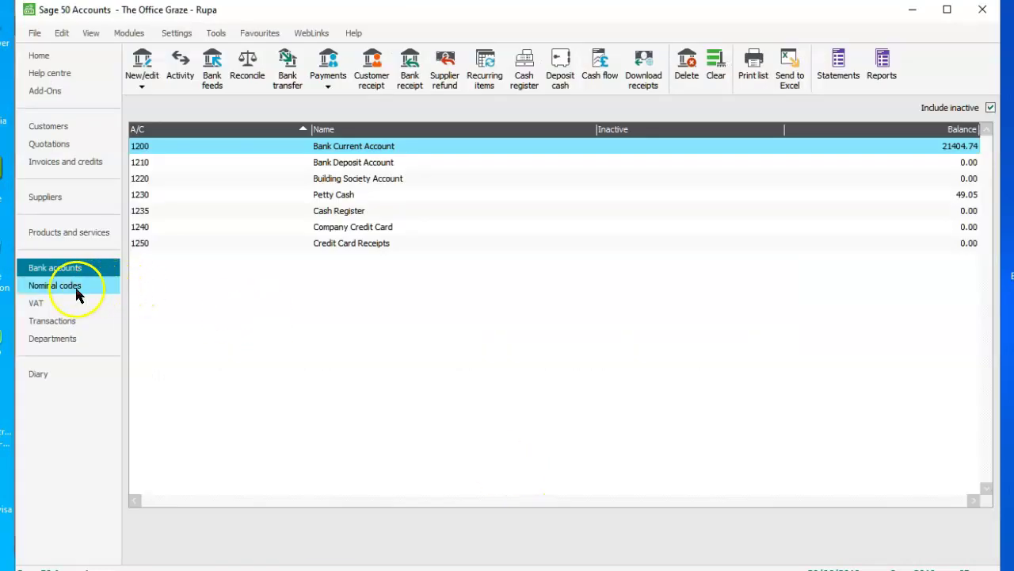
Open a new Journal Entry from Nominal codes and check Task 11 in Word
click(77, 290)
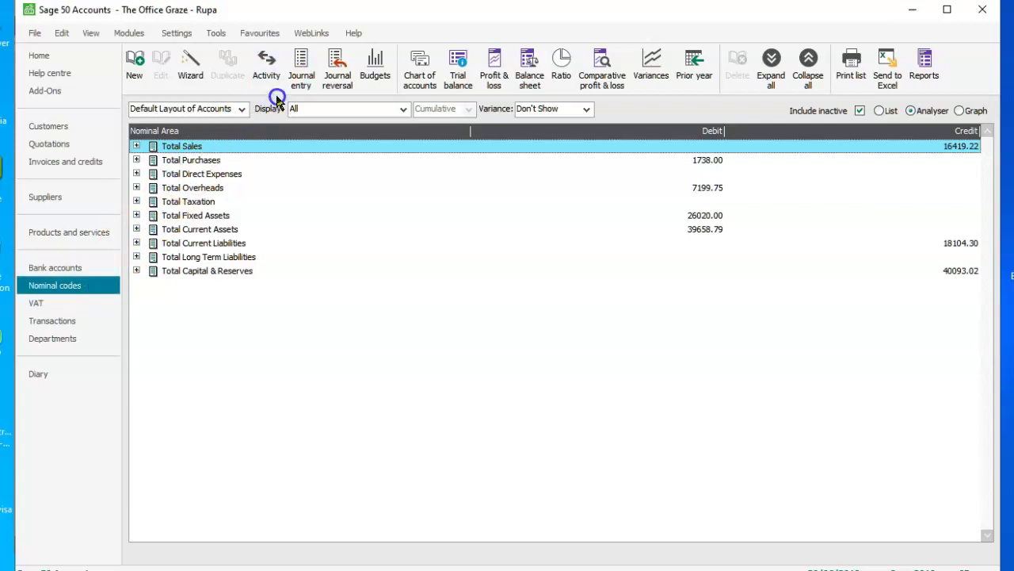
click(301, 81)
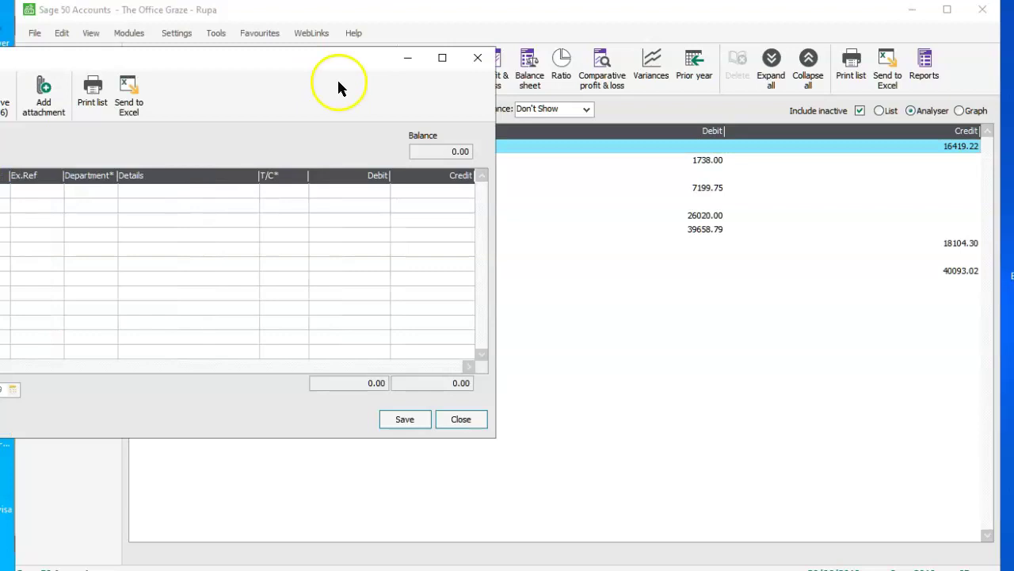
drag(232, 62, 573, 57)
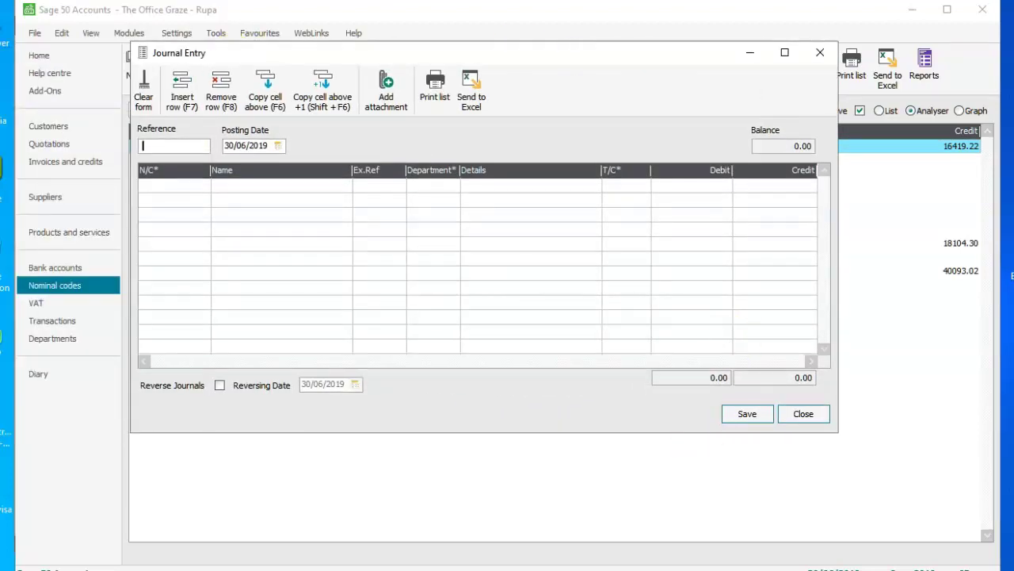
key(alt+Tab)
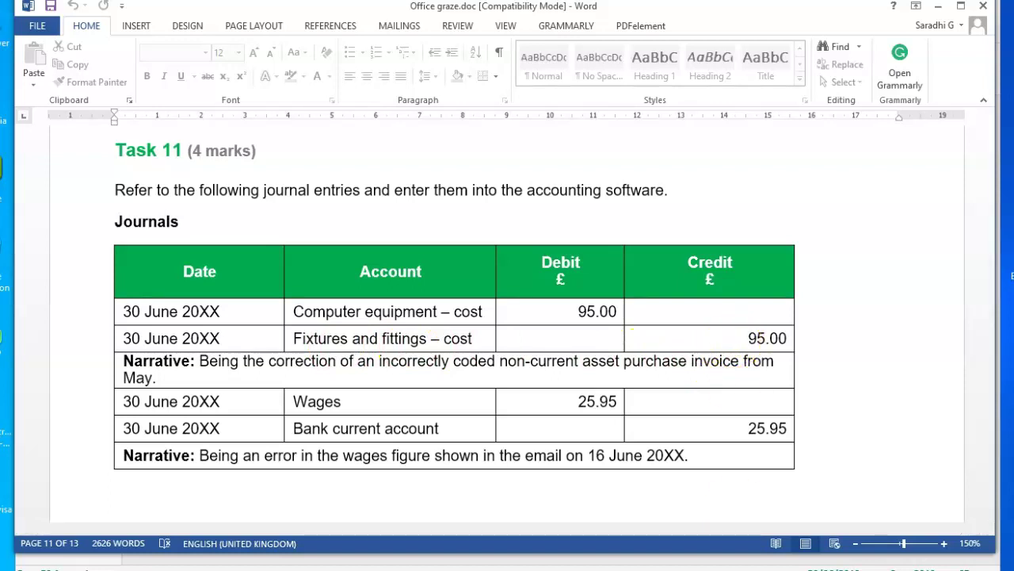
key(alt+Tab)
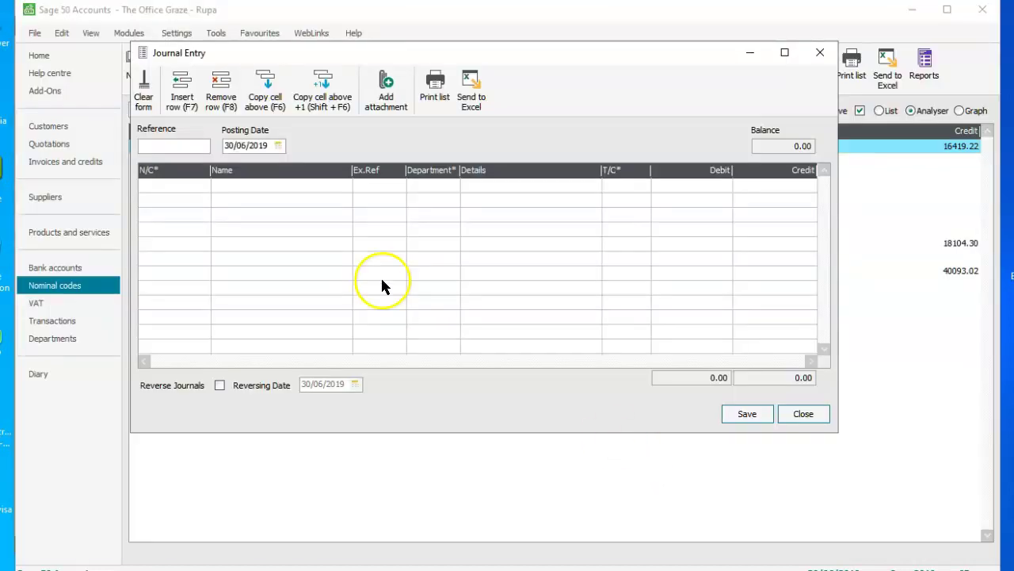
Debit 95.00 to 0030 Computer Equipment on the first journal line
click(190, 187)
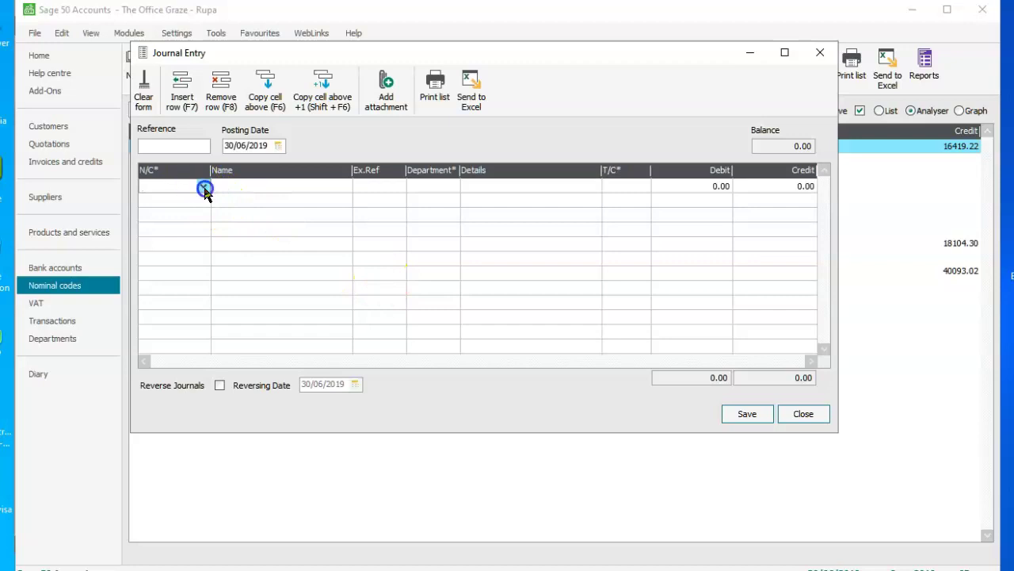
click(203, 185)
key(Page_Down)
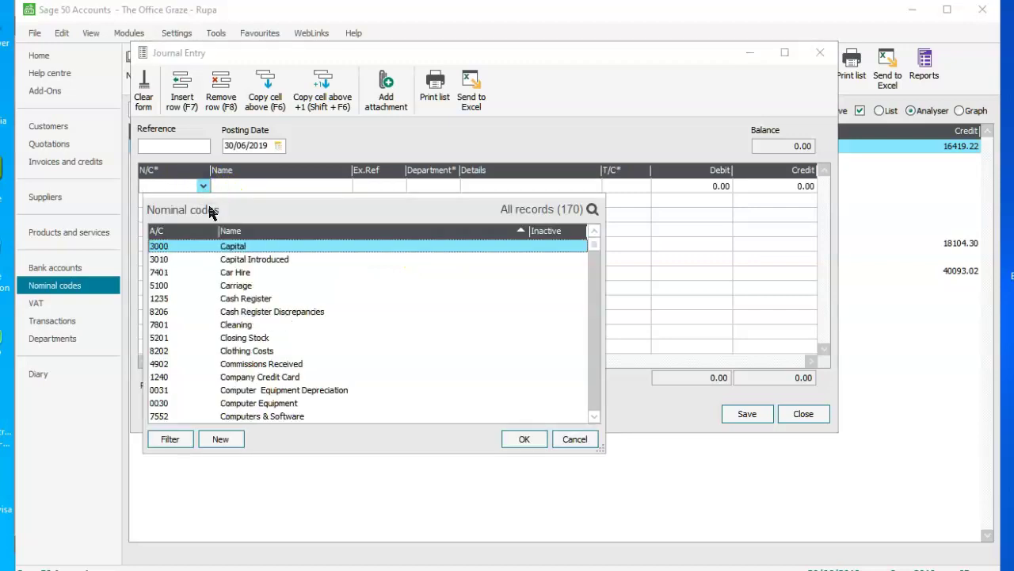
click(243, 404)
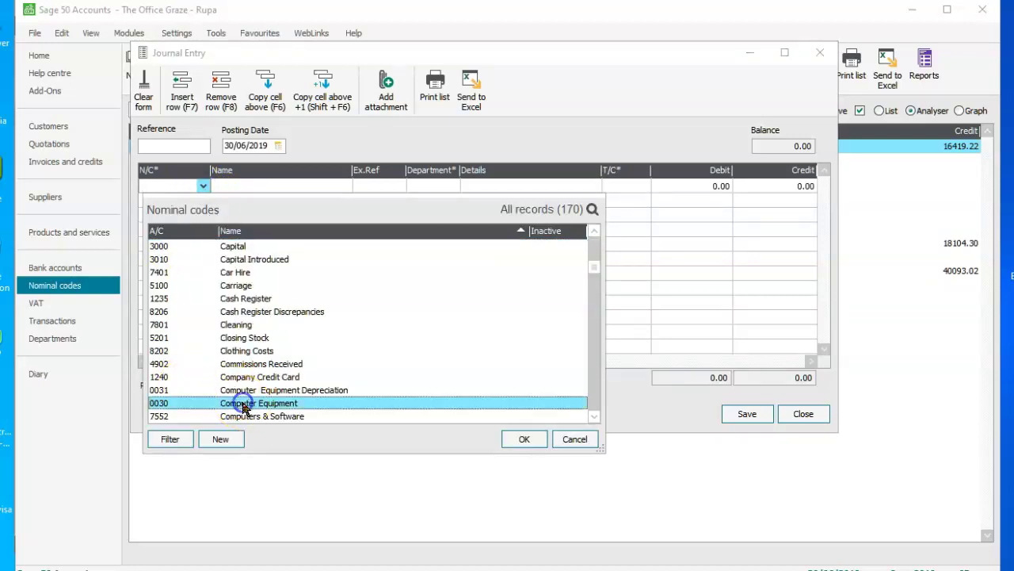
click(519, 439)
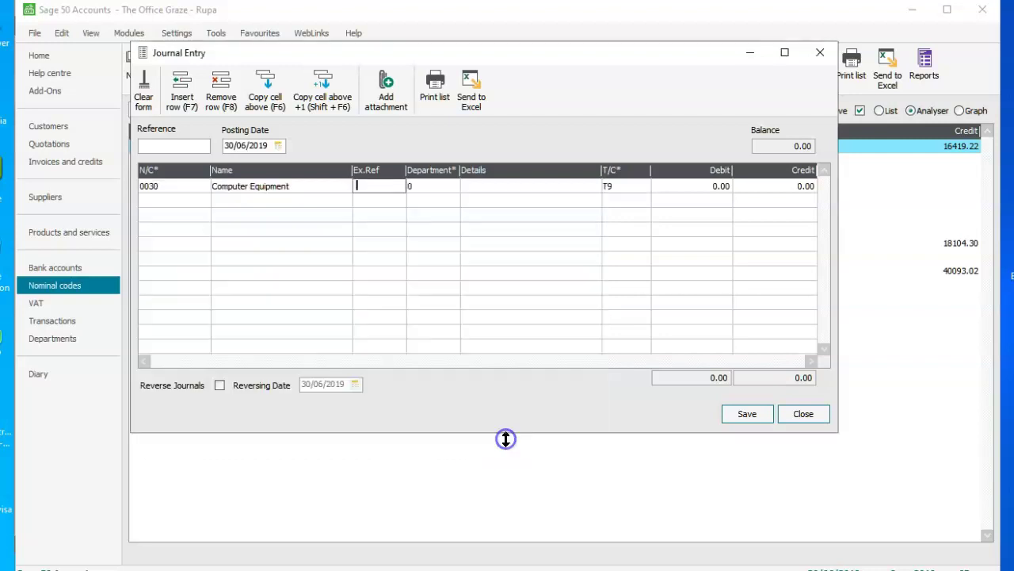
click(678, 188)
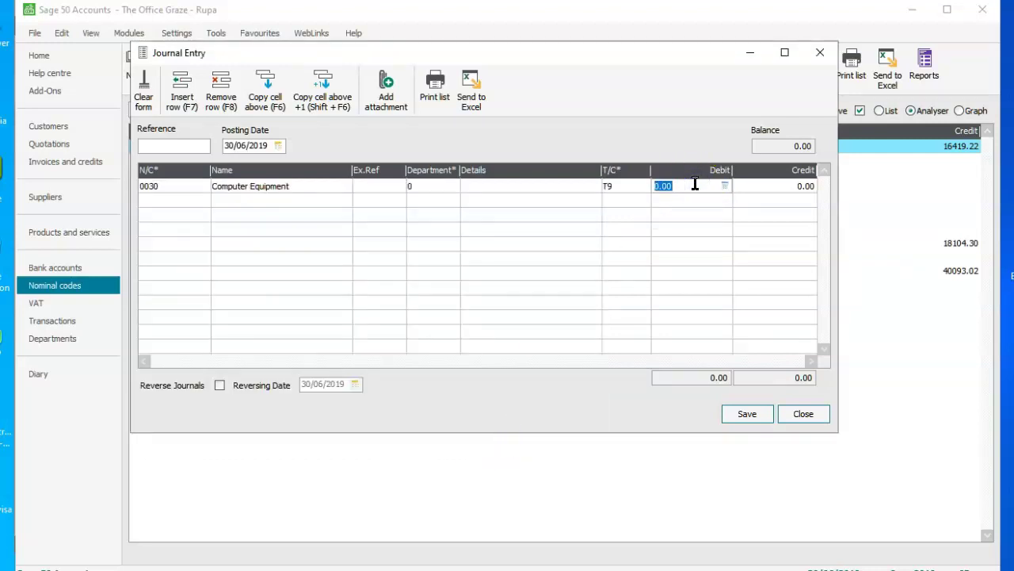
text(95)
click(168, 201)
click(204, 202)
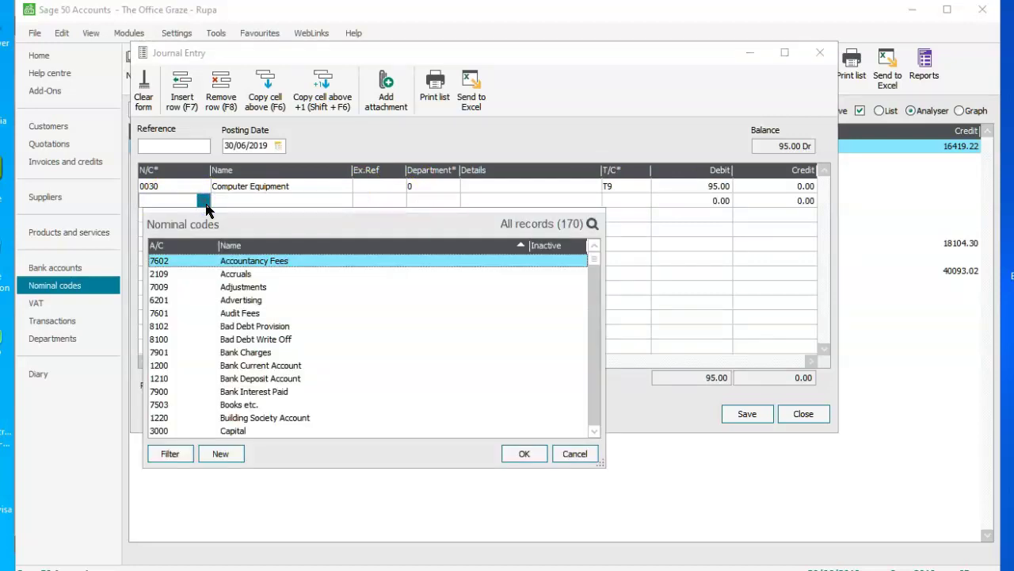
Credit 95.00 to 0040 Fixtures and Fittings on the second line
text(f)
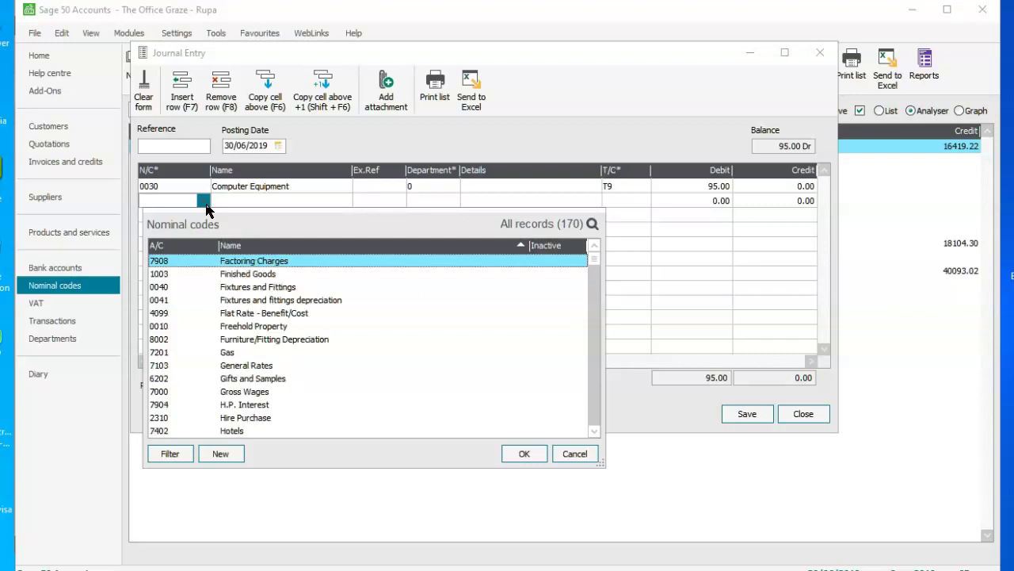
click(257, 288)
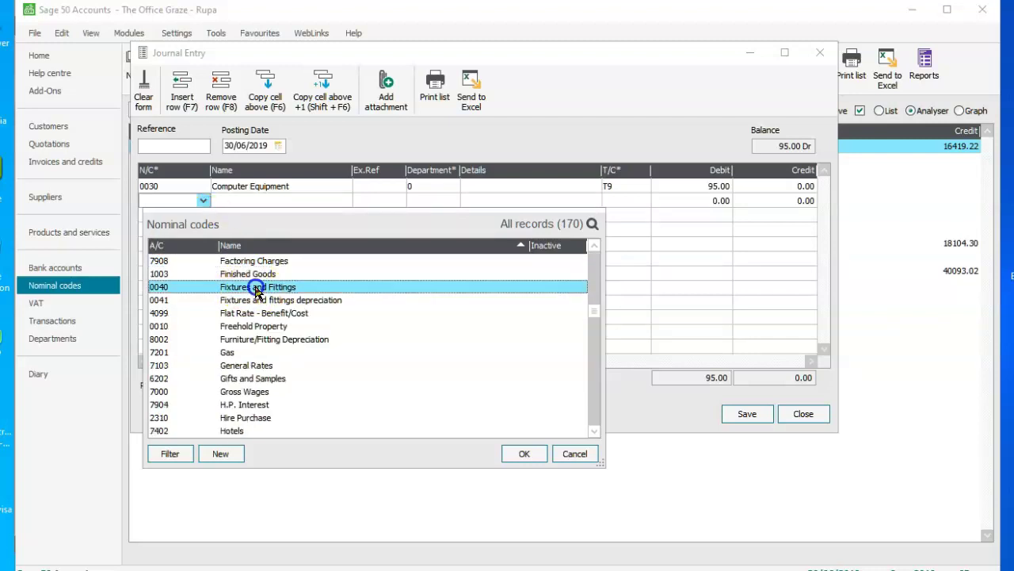
click(524, 453)
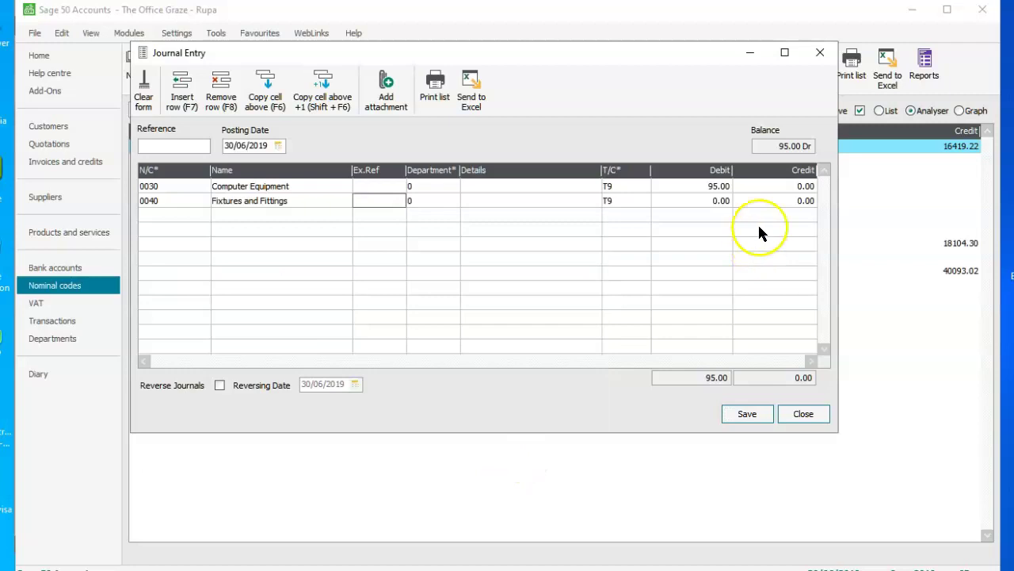
click(787, 200)
text(9)
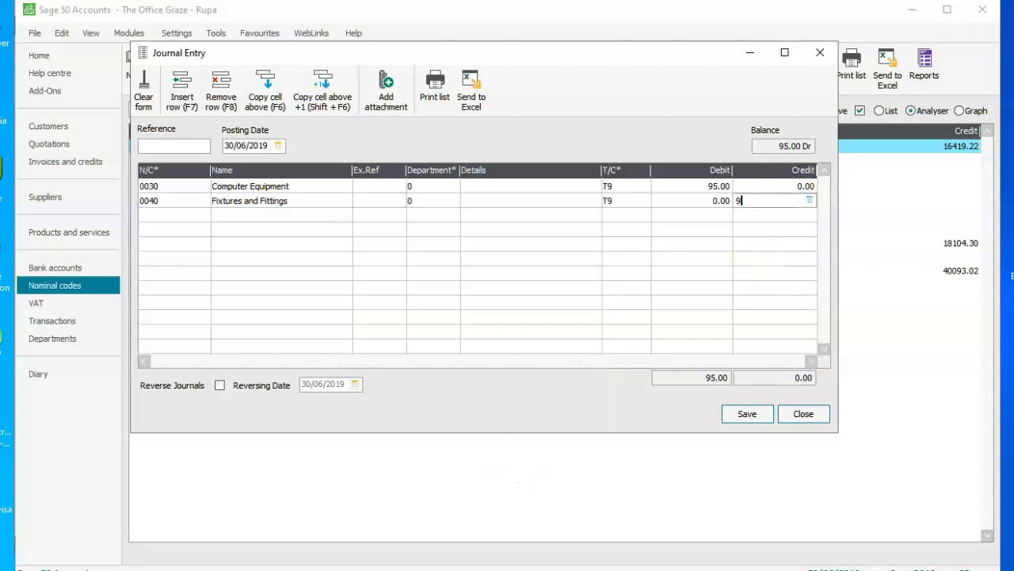
text(5)
Detail both lines as 'Incorrectly coded non-current asset'
click(507, 188)
text(Inco)
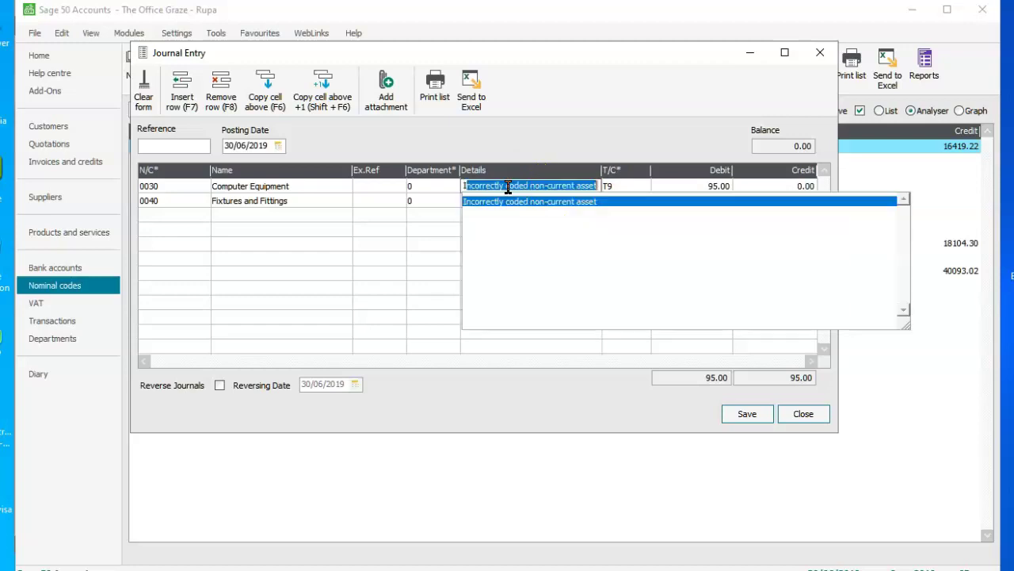
text(rrectly )
text(code)
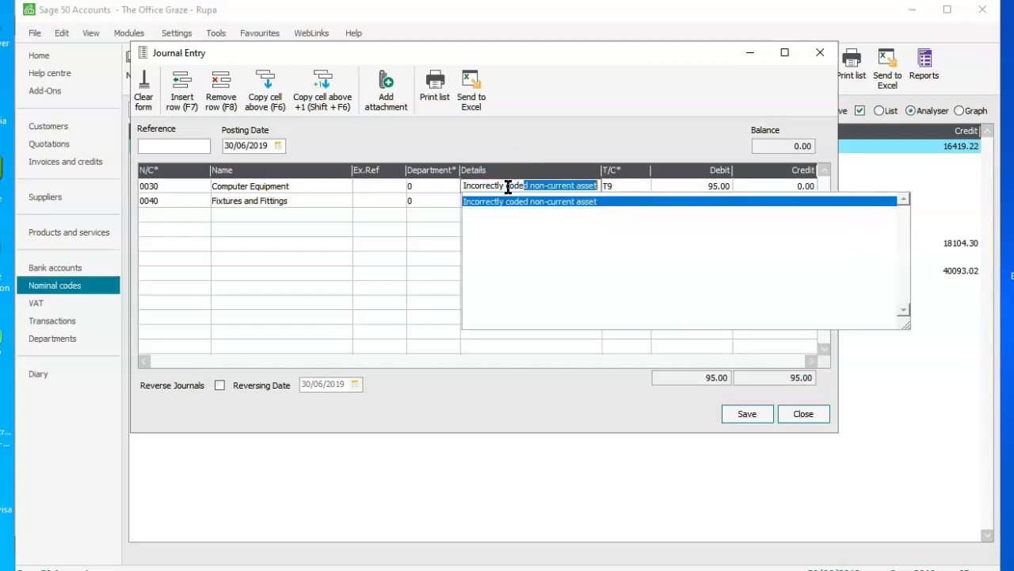
text(d non-cur)
text(rent asset)
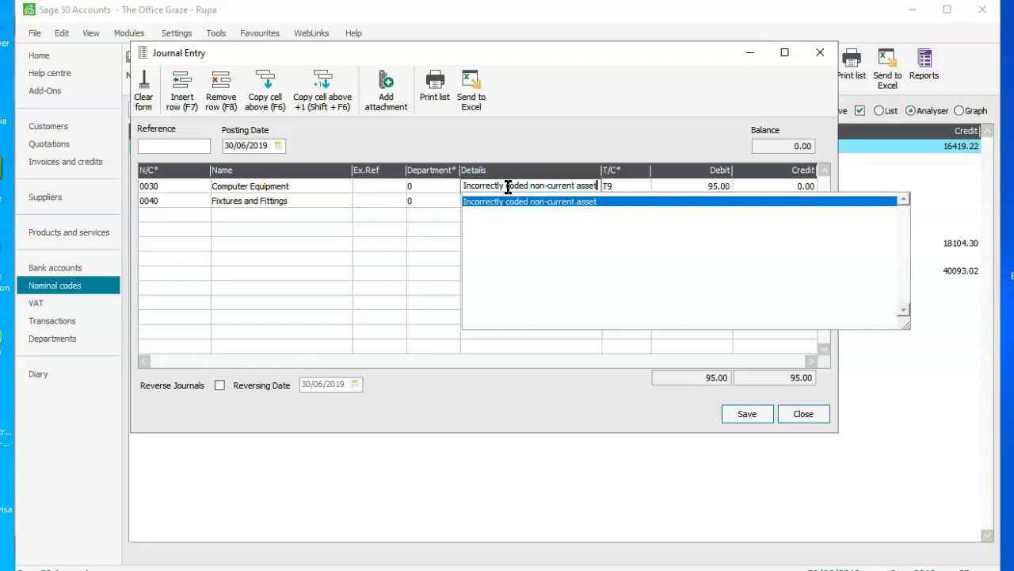
key(Tab)
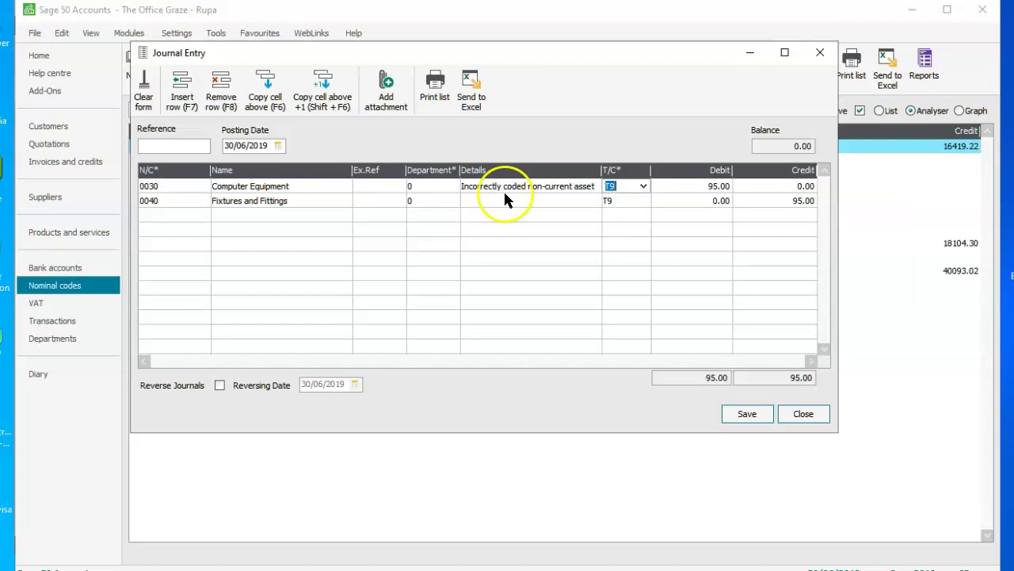
click(496, 201)
text(Incorrectly coded non-current asset)
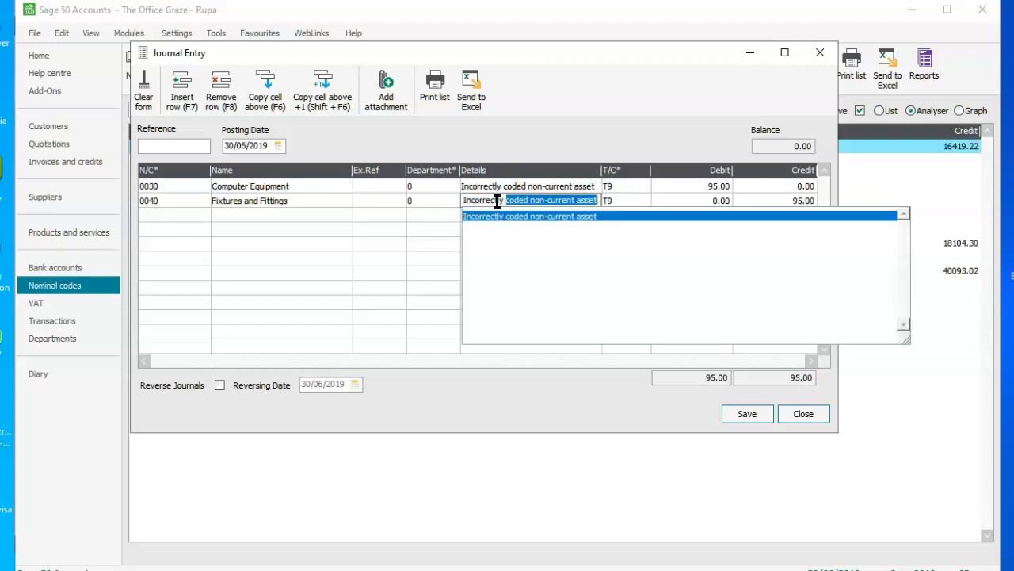
text(cod)
text(rrent)
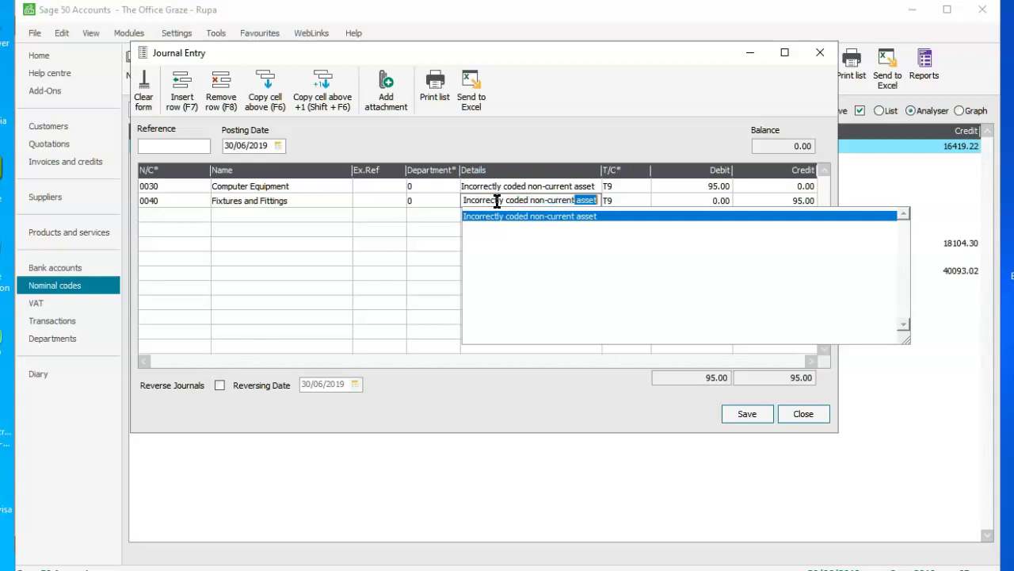
text(sset)
key(Tab)
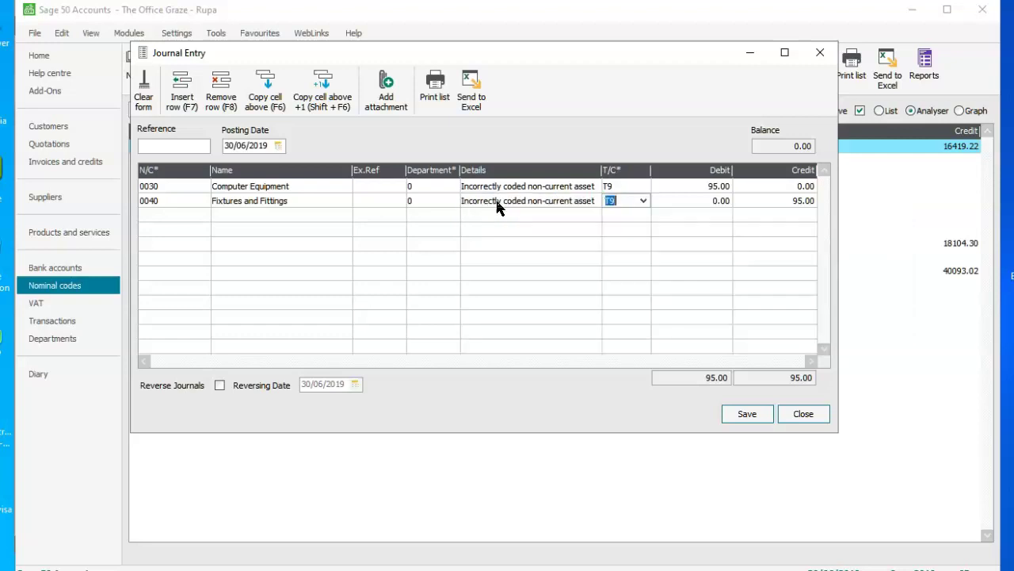
click(190, 215)
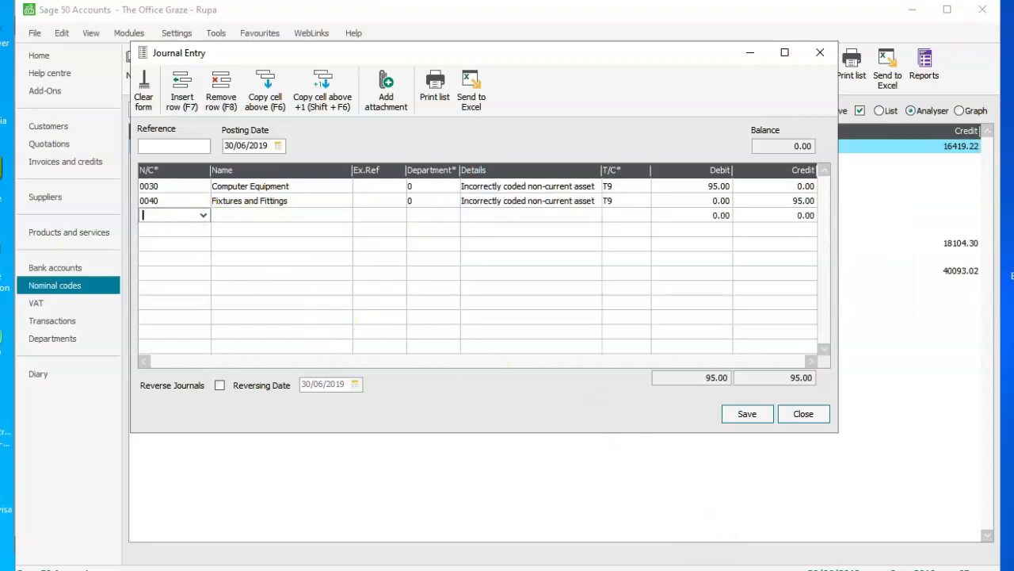
key(alt+Tab)
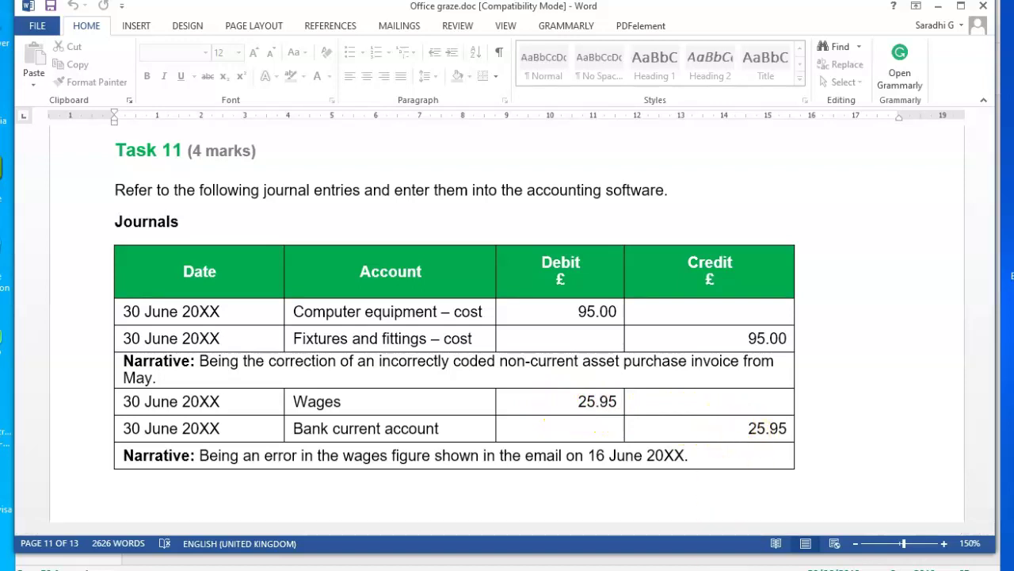
key(alt+Tab)
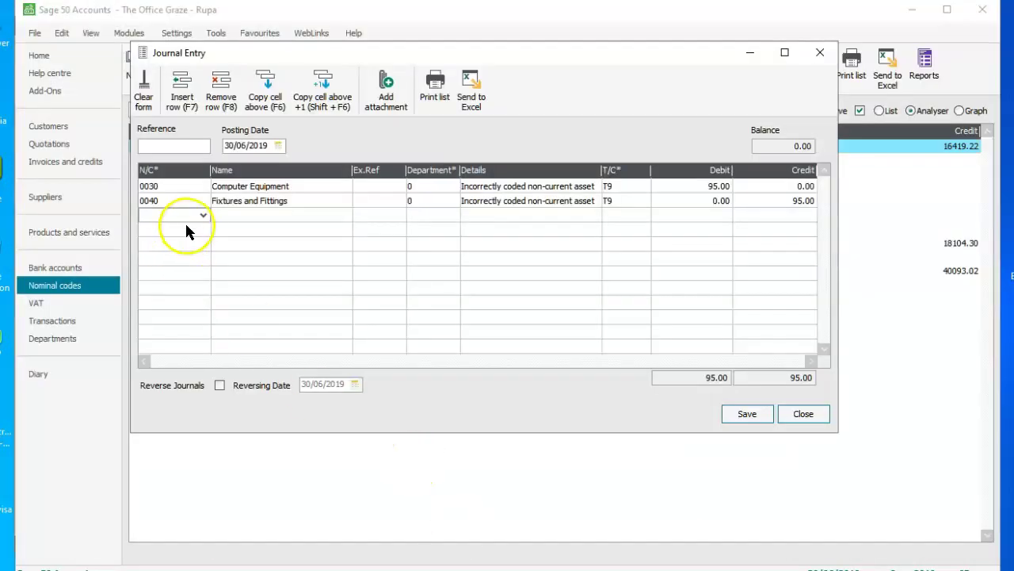
Debit 25.95 to 7005 Wages on the third journal line
click(202, 216)
text(w)
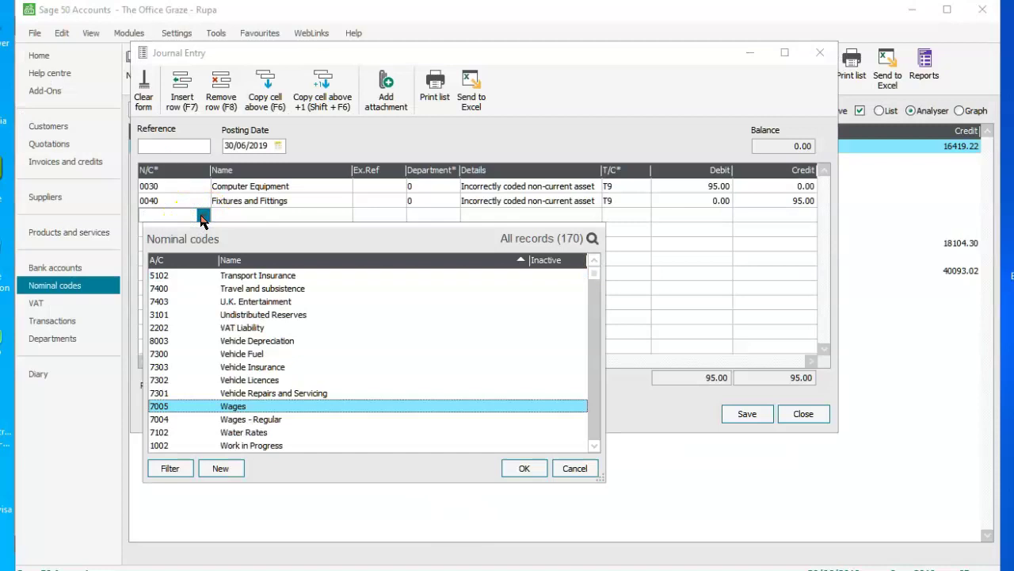
click(524, 468)
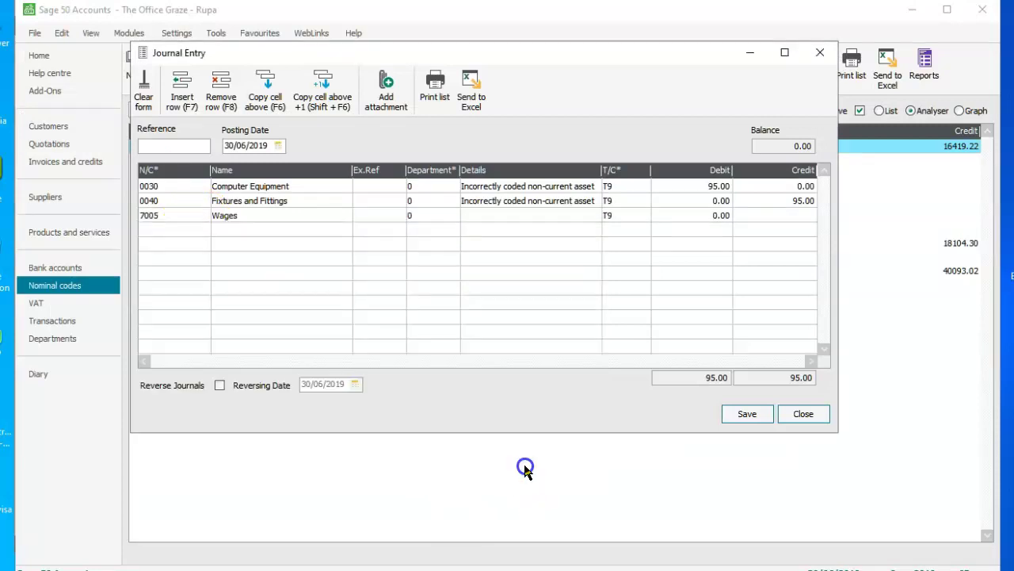
click(674, 216)
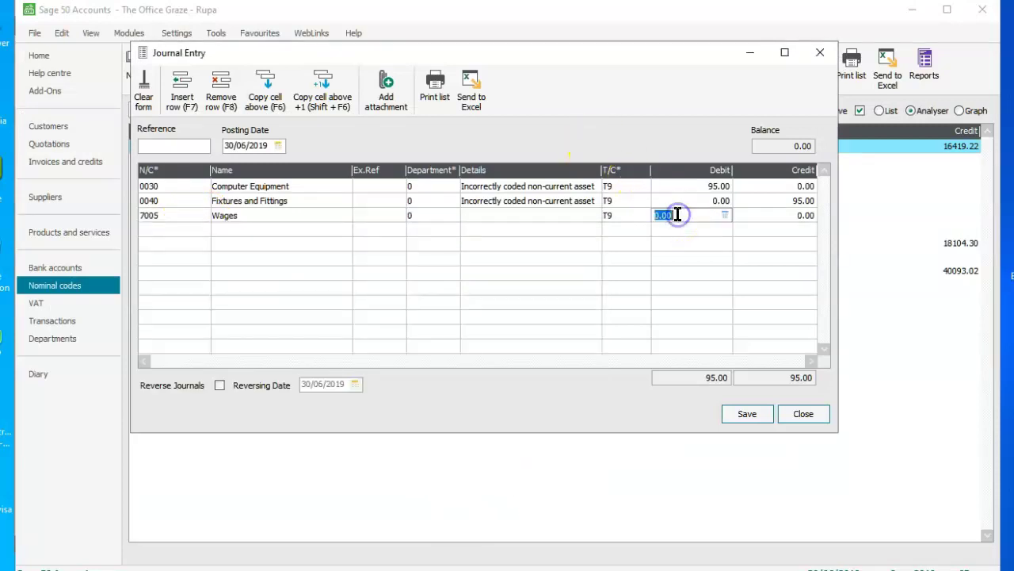
text(25.95)
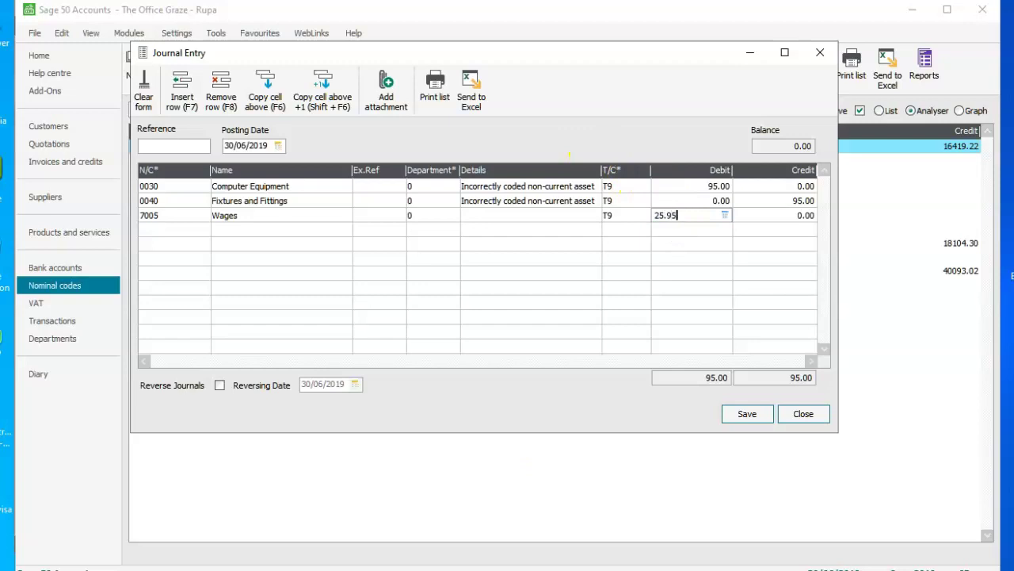
click(165, 230)
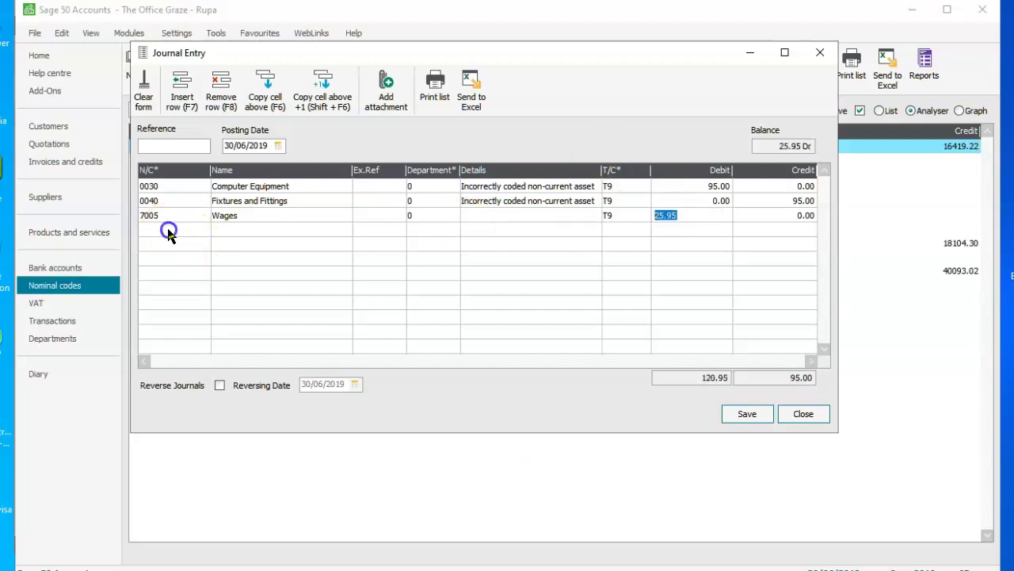
Credit 25.95 to 1200 Bank Current Account on the fourth line
click(203, 229)
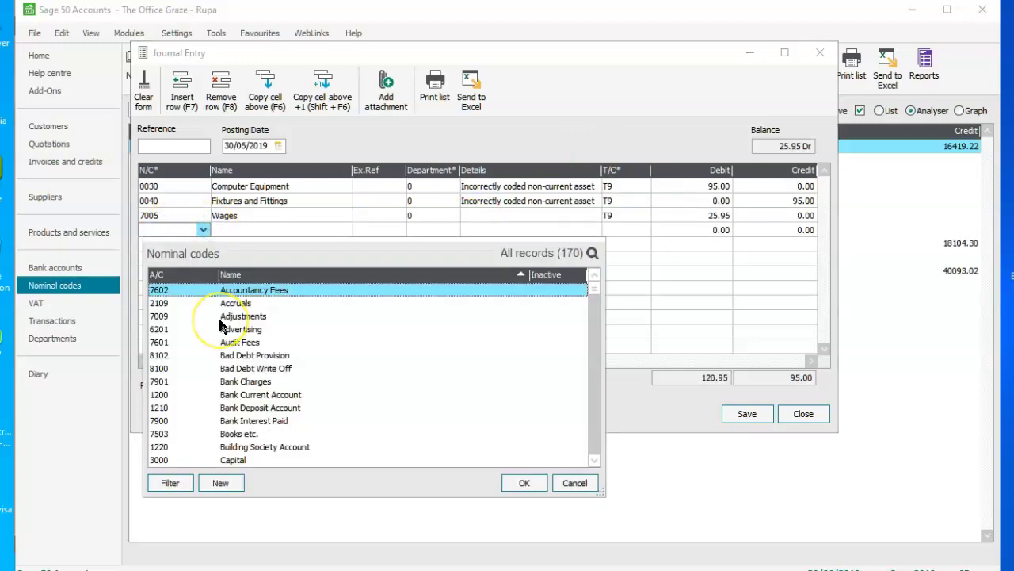
key(b)
click(223, 328)
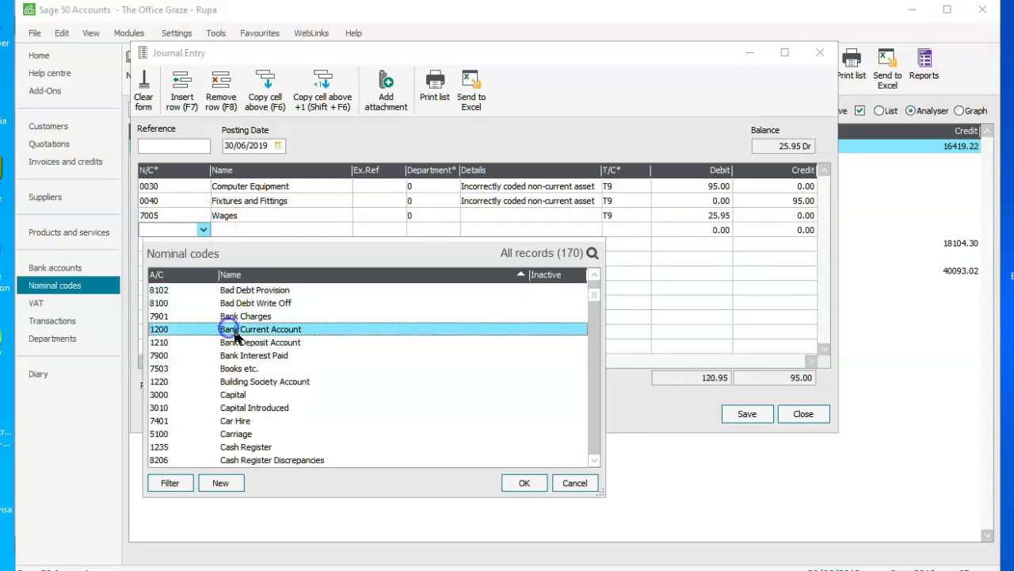
click(523, 485)
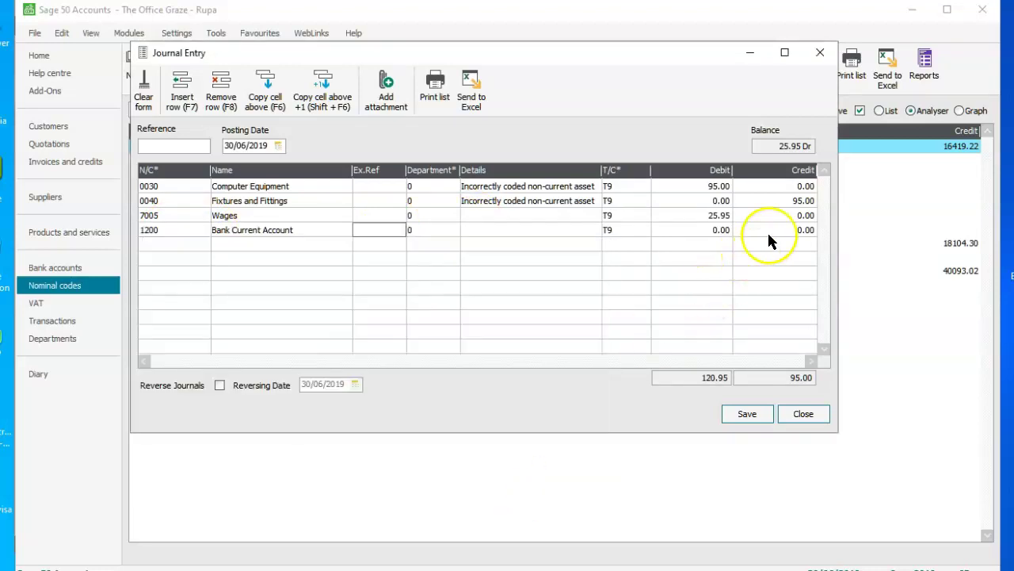
click(768, 233)
text(25.95)
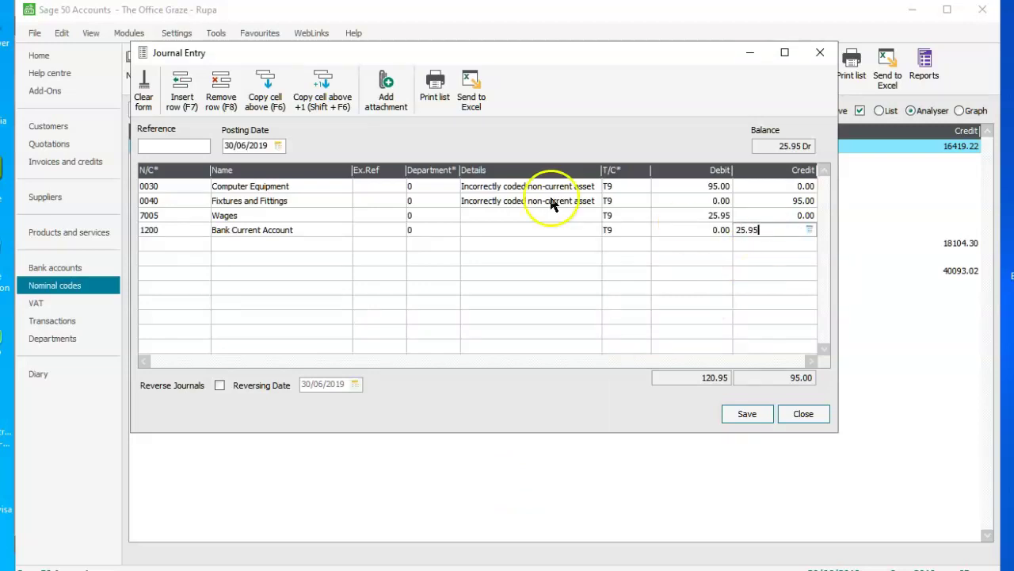
Detail the Wages line as 'Error in wages amount'
click(526, 215)
text(Err)
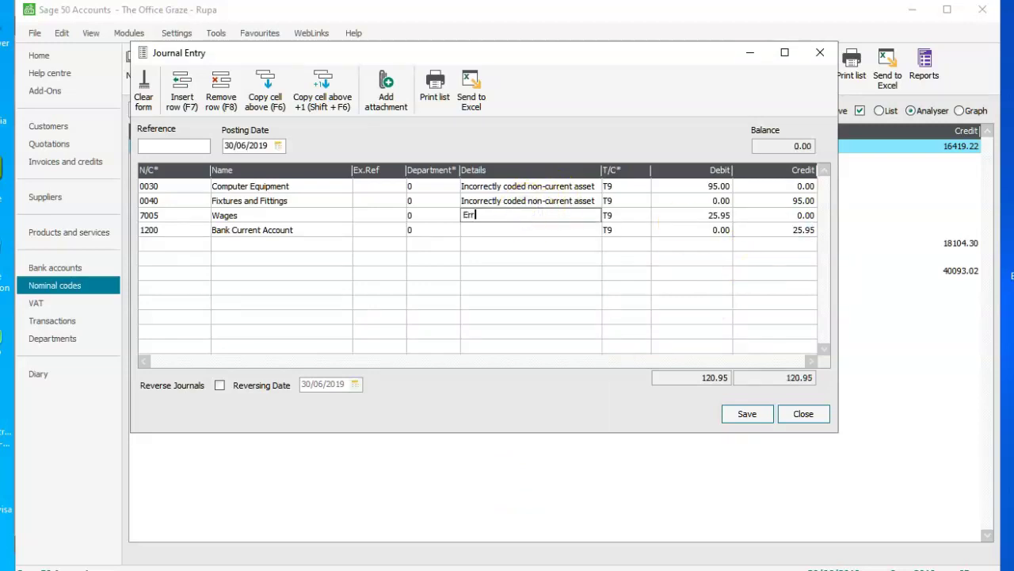
text(or in wages )
text(amount)
click(496, 231)
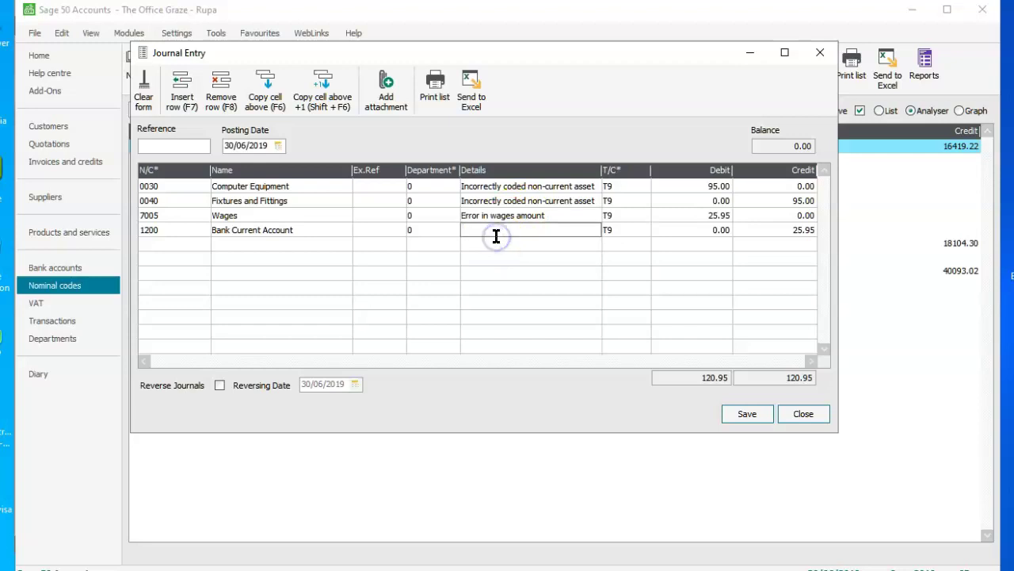
text(Error in wa)
text(ges amount)
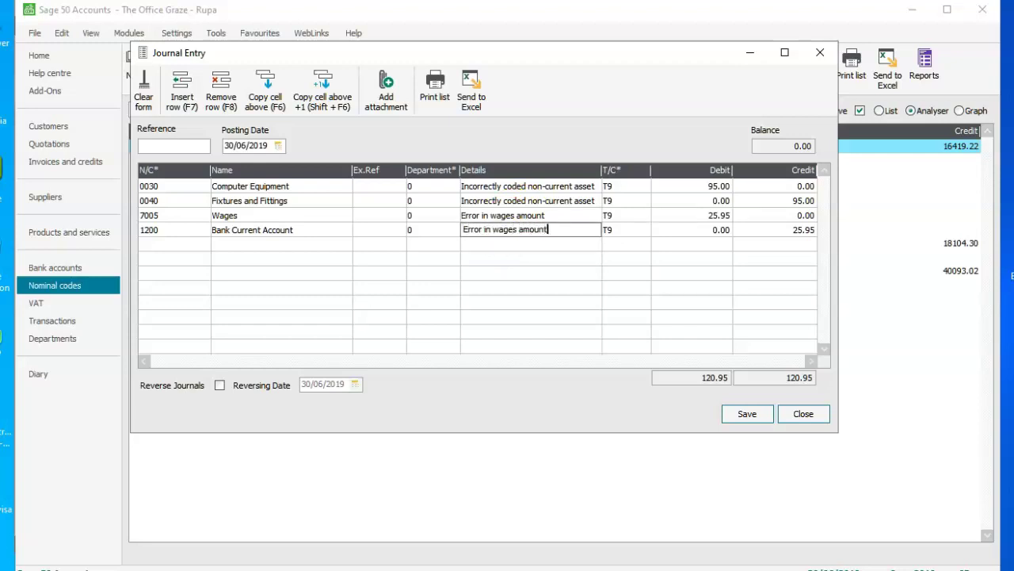
Save the four-line journal with reference 'Journal 1 & 2' and close it
click(169, 146)
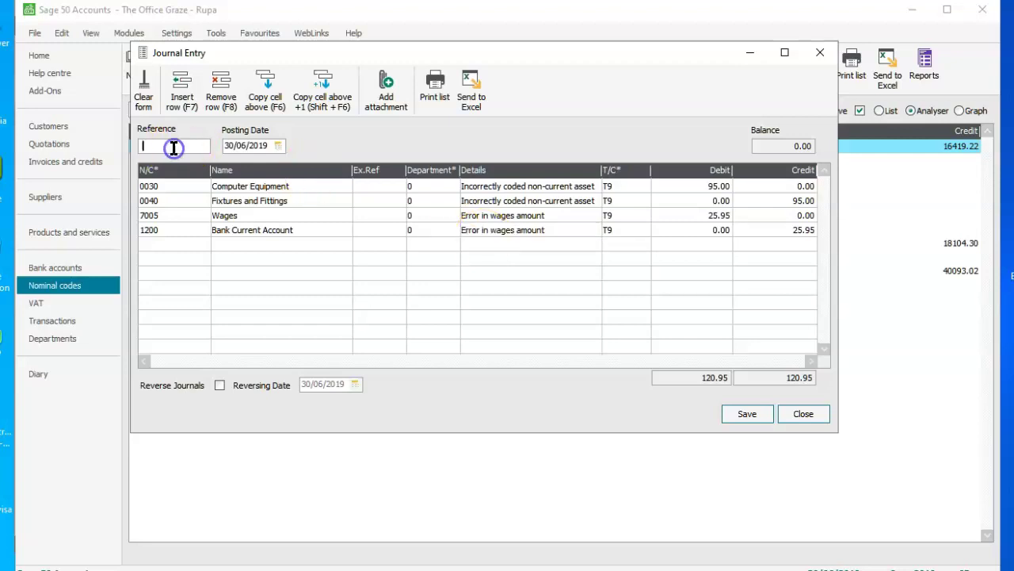
text(Ho)
key(BackSpace)
text(Journal )
text(1&)
text( 23)
key(BackSpace)
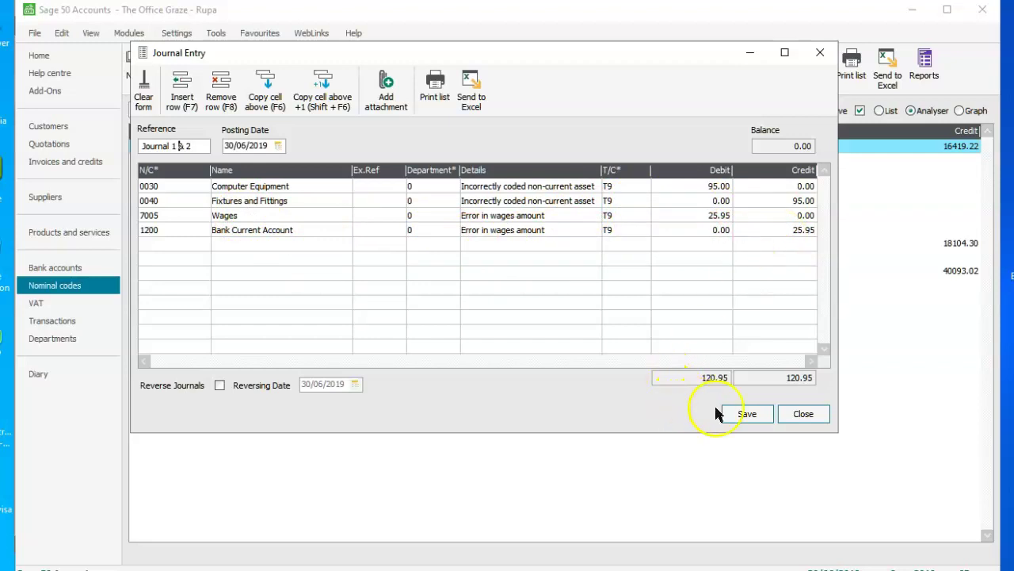
click(743, 414)
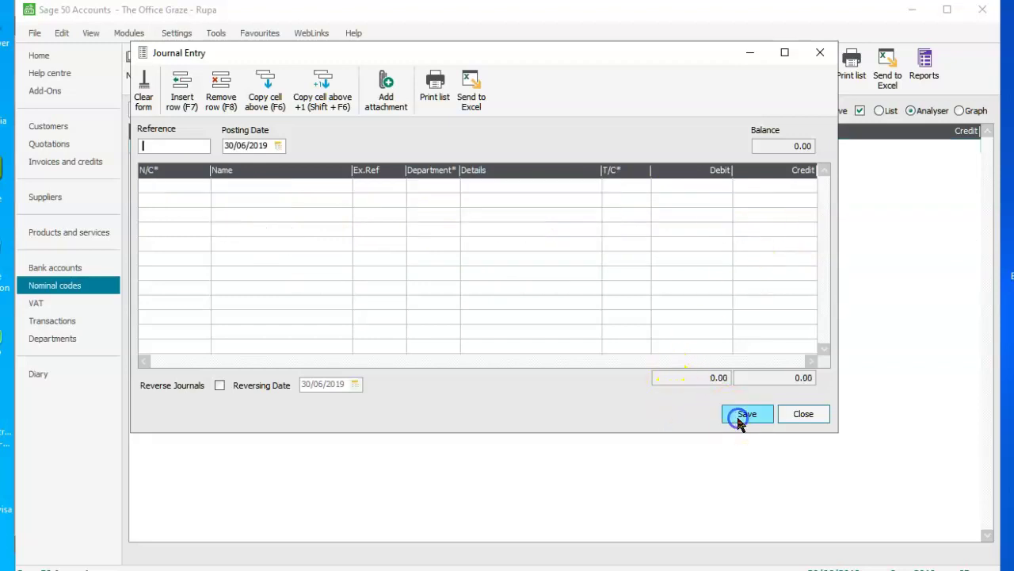
click(802, 414)
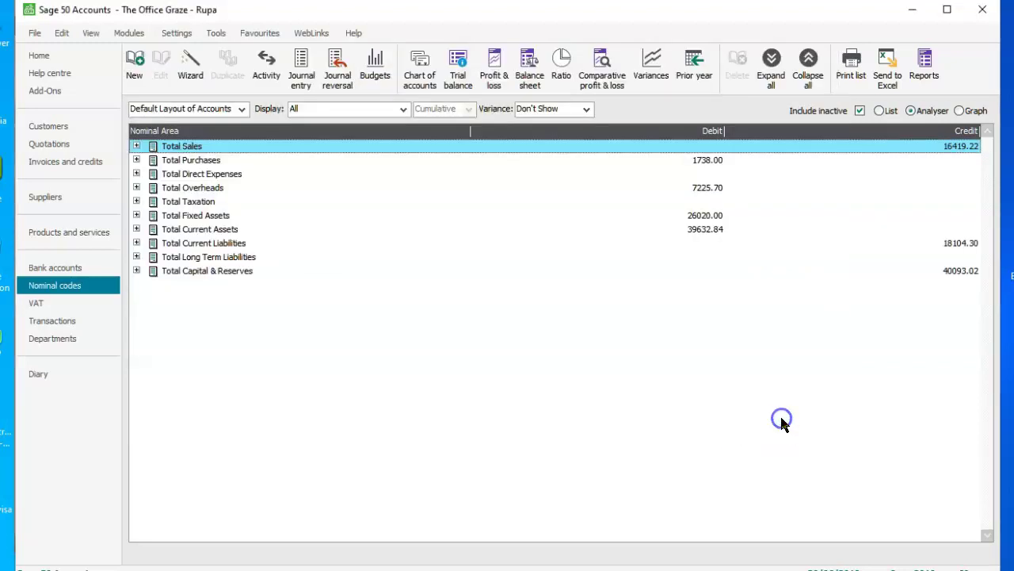
Show the newest transactions and check petty cash vouchers 124, 125 and 126 from 1230
click(67, 322)
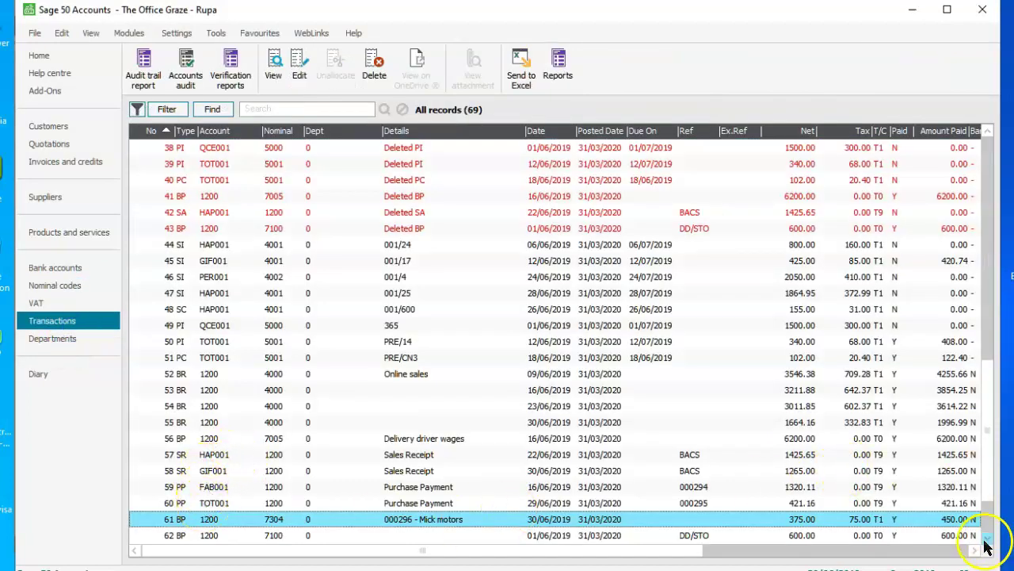
key(Down)
key(Down)
key(Down)
key(Down)
key(Down)
key(Down)
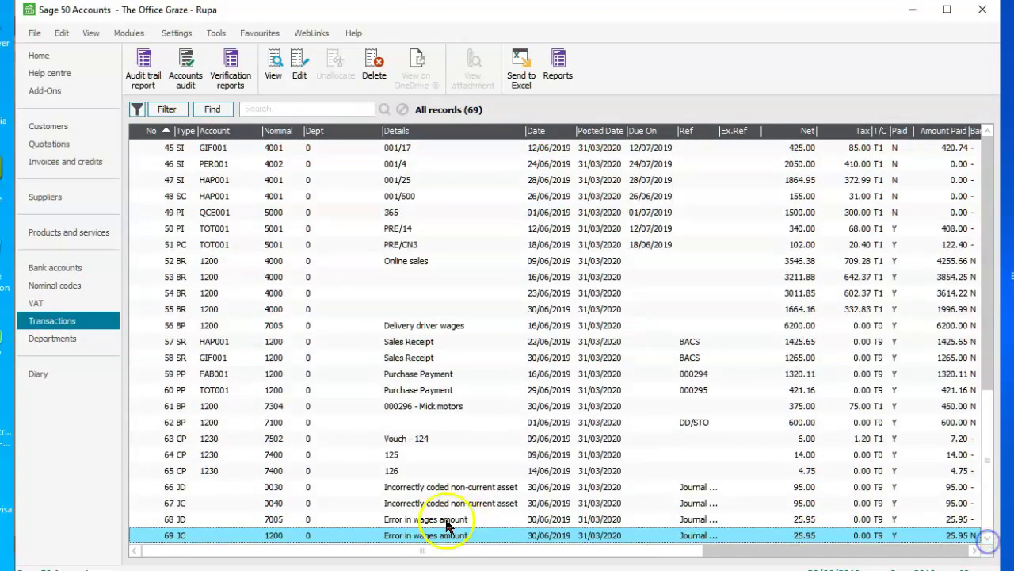
click(215, 441)
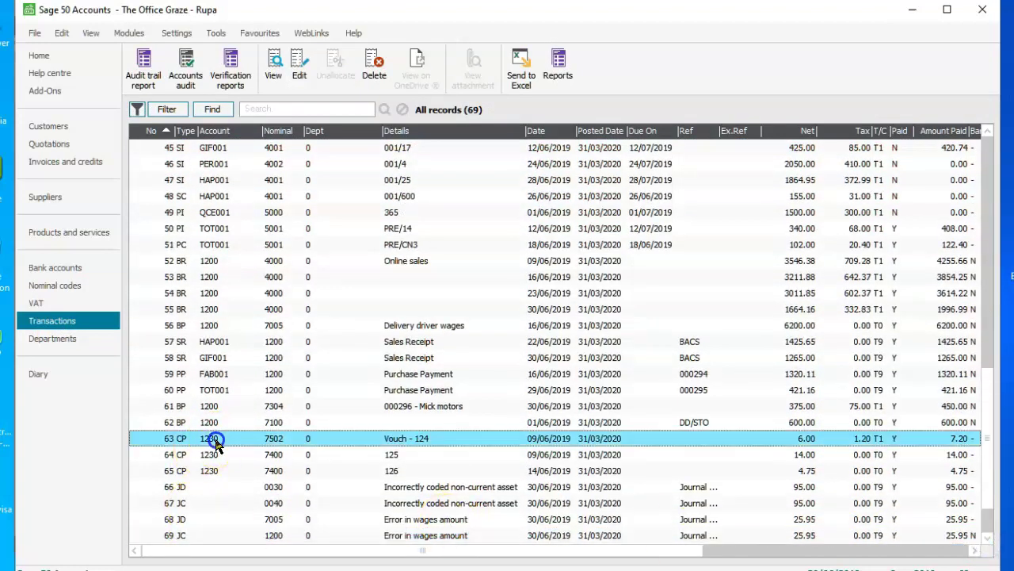
click(212, 456)
click(208, 471)
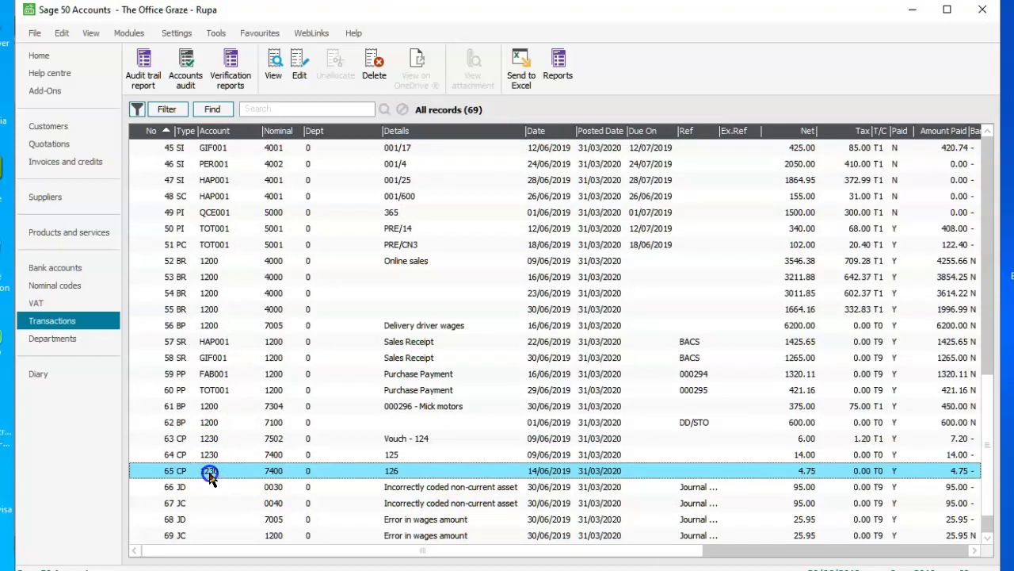
Check the Task 11 journal lines for Computer Equipment, Fixtures and Fittings, and bank
click(185, 486)
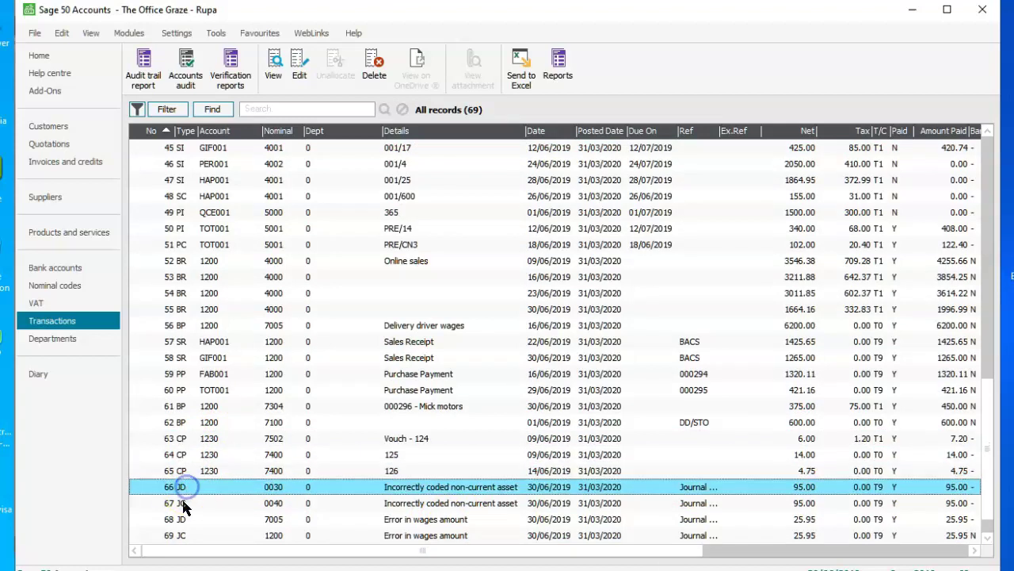
click(182, 503)
click(181, 521)
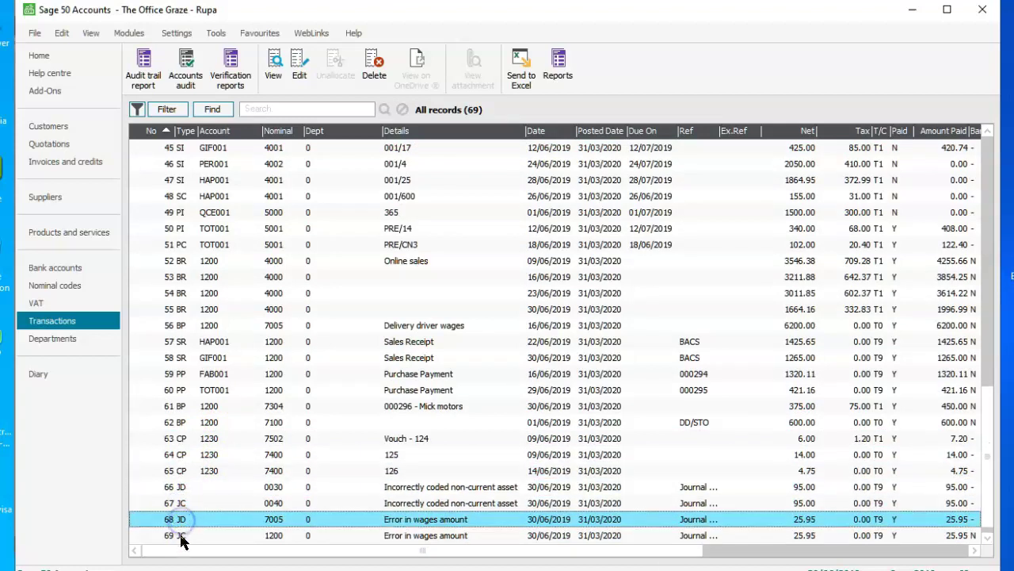